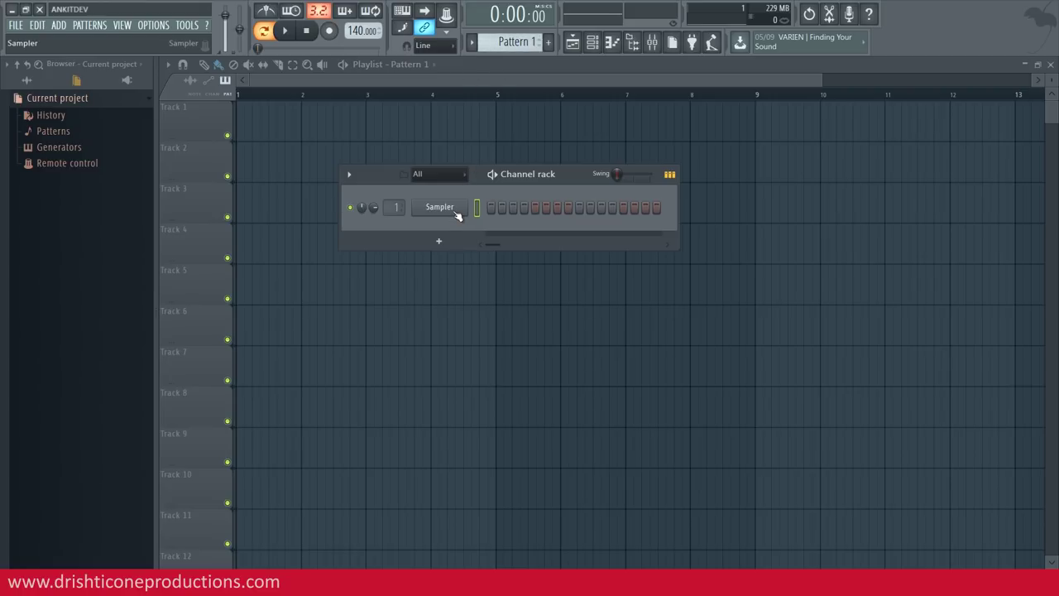
right_click(453, 209)
mouse_move(526, 297)
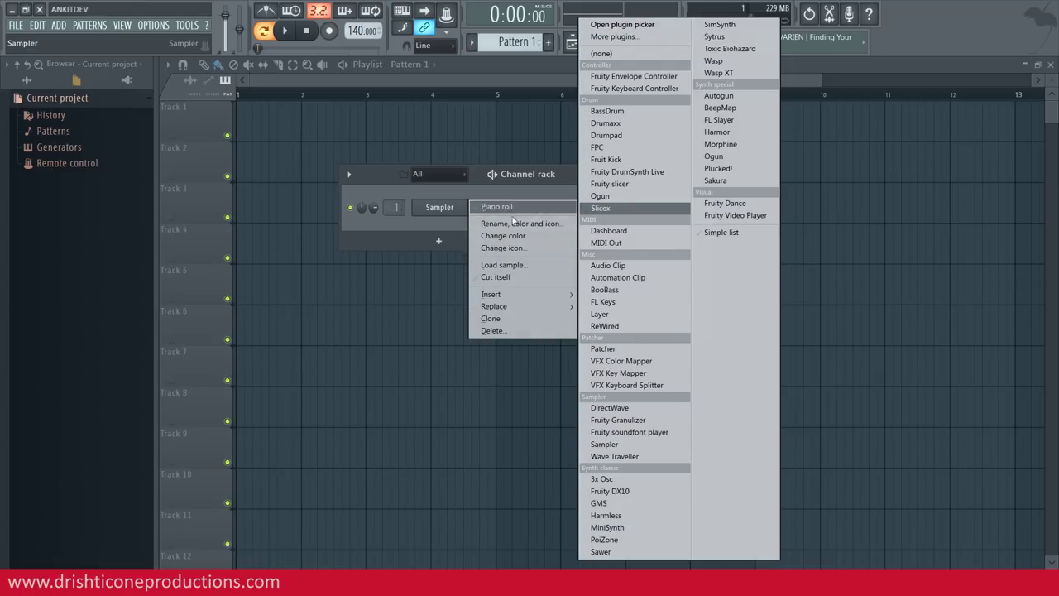
left_click(454, 230)
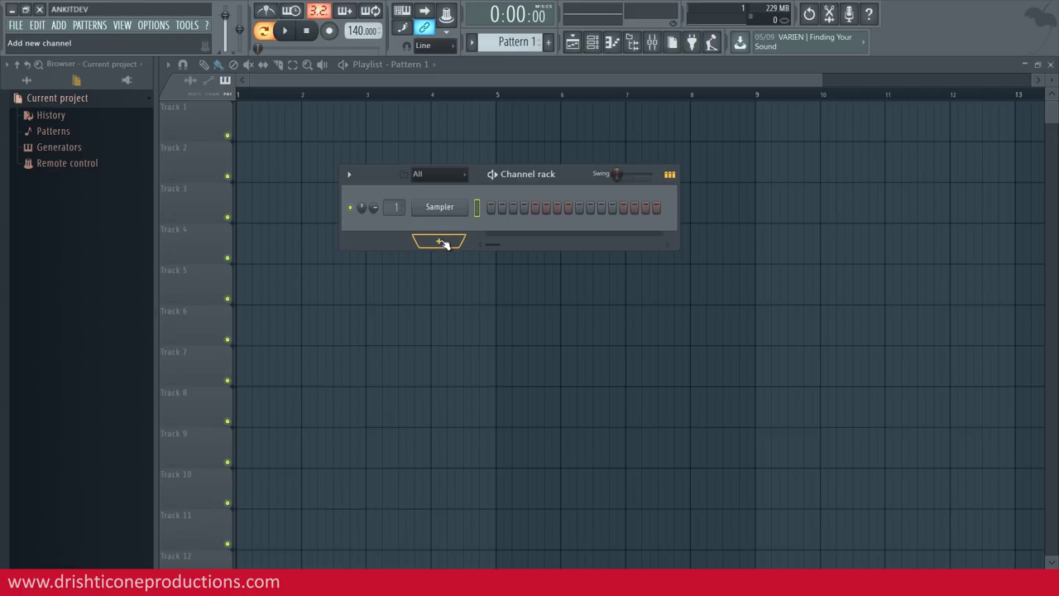
left_click(439, 242)
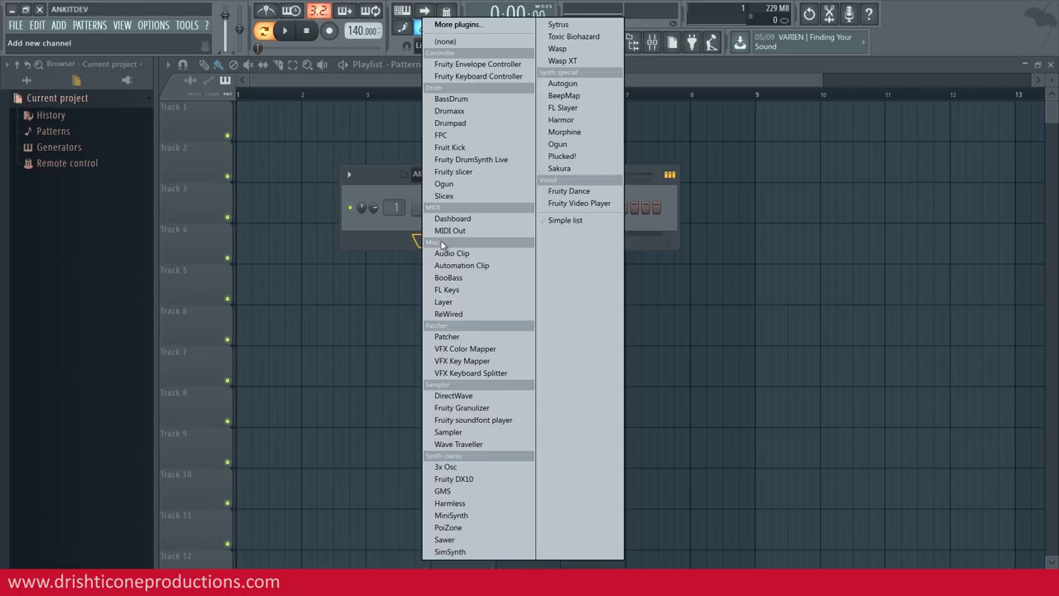
key("Escape")
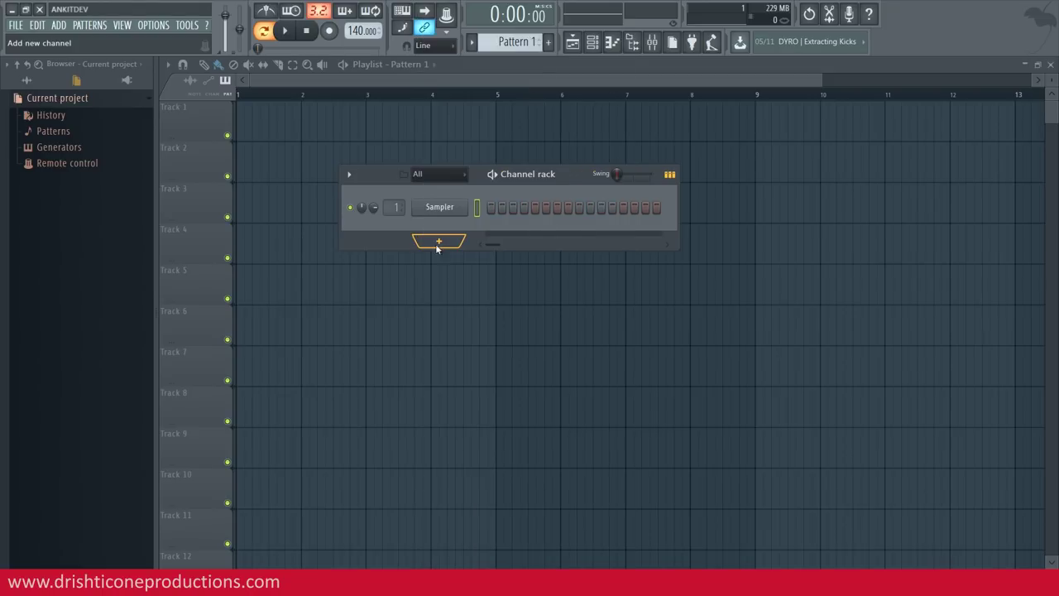
left_click(437, 241)
key("Escape")
Insert an FL Keys instrument channel above the Sampler channel.
right_click(443, 208)
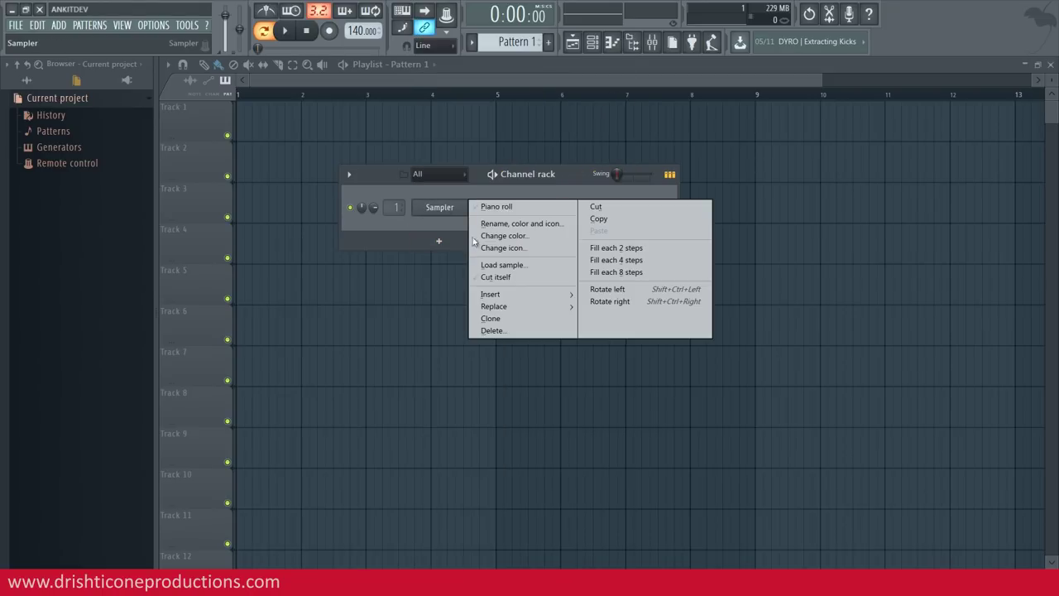
mouse_move(534, 295)
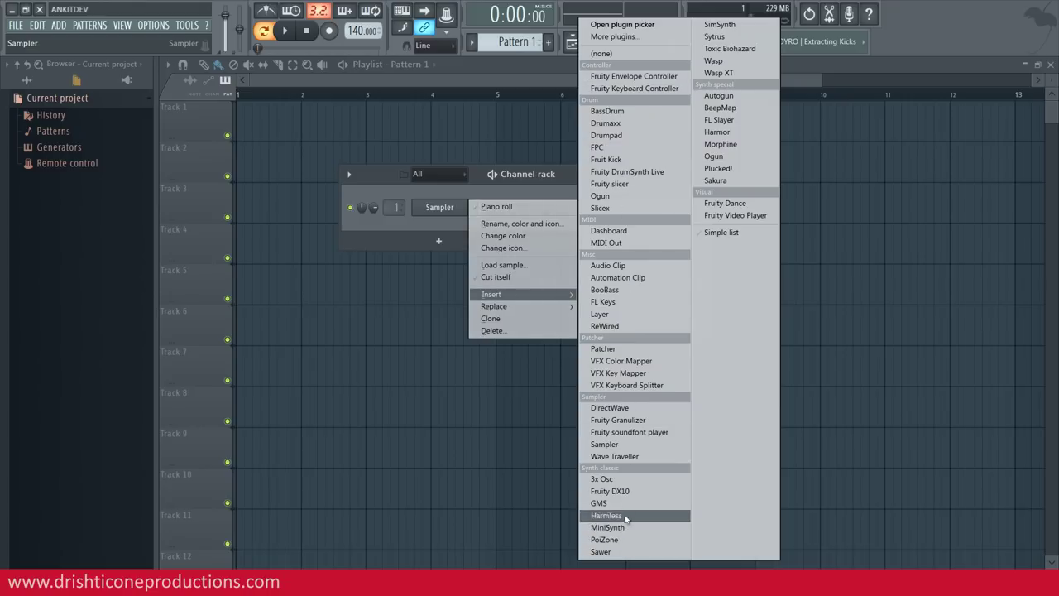
left_click(605, 302)
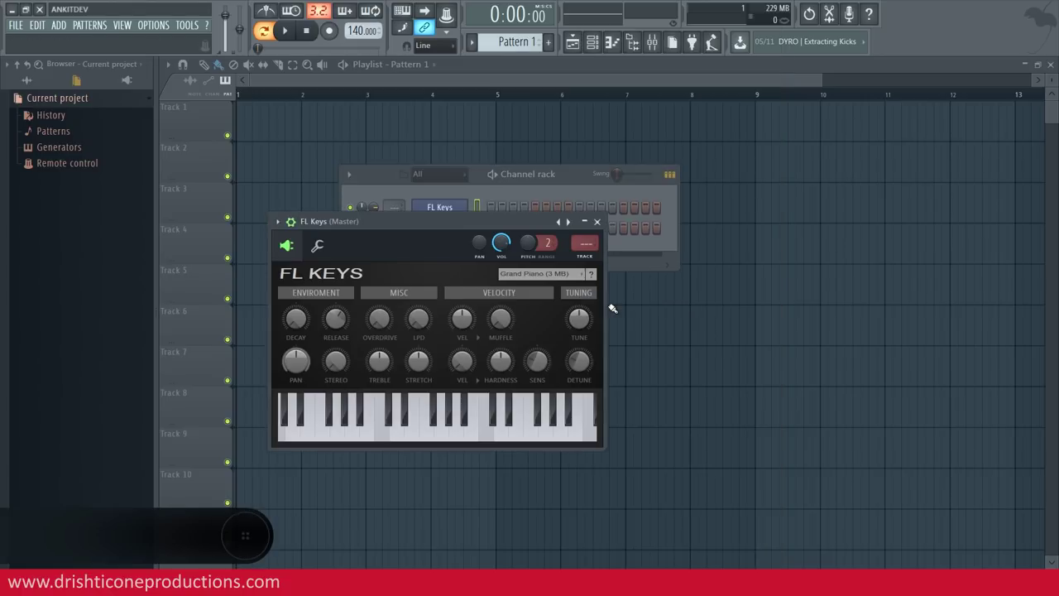
Audition the FL Keys piano sound by playing various notes on its keyboard, and close the instrument window.
left_click(505, 426)
left_click(472, 426)
left_click(408, 426)
left_click(382, 426)
left_click(456, 426)
left_click(530, 430)
left_click(576, 430)
left_click(485, 430)
left_click(459, 430)
left_click(564, 430)
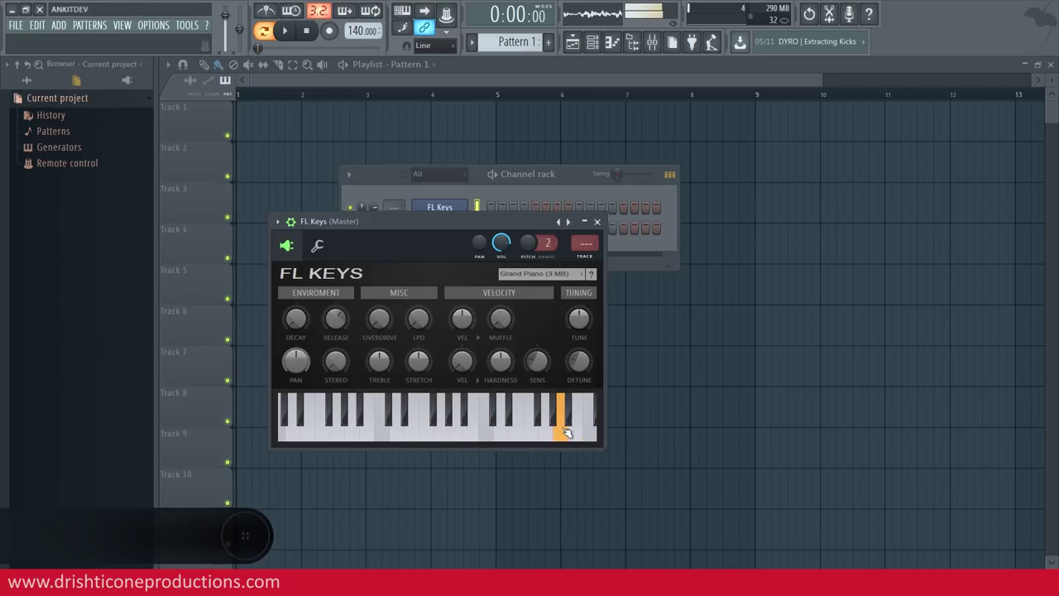
left_click(597, 223)
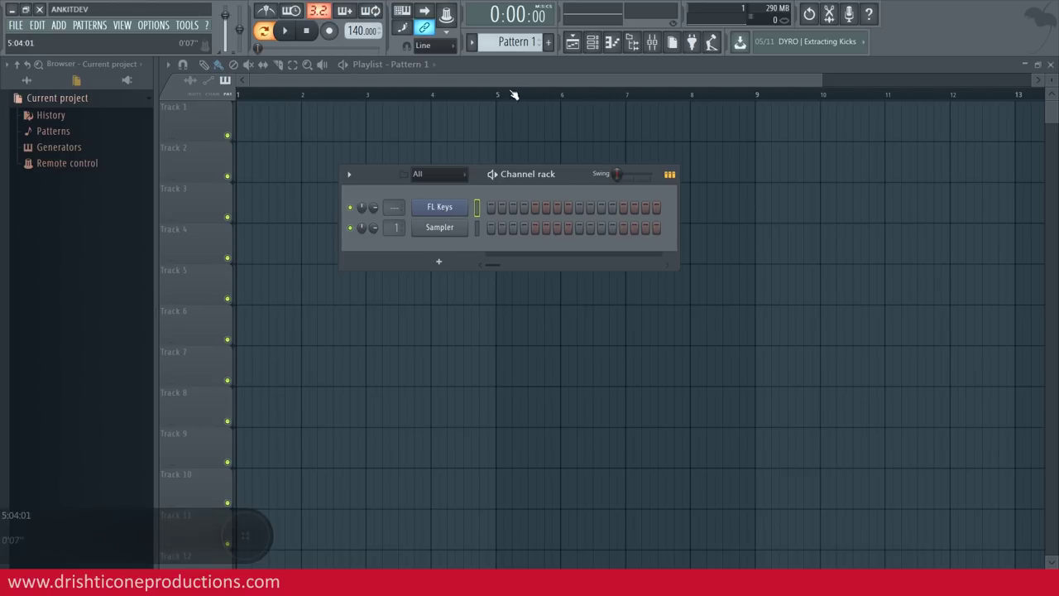
Open the piano roll of the FL Keys channel and sound some keys on its vertical keyboard.
right_click(463, 210)
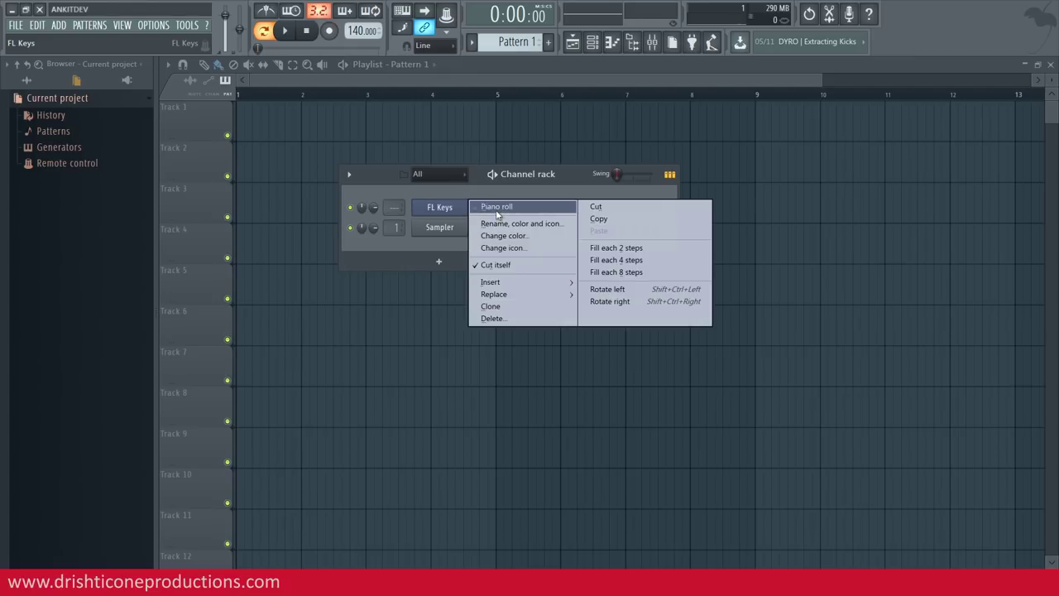
left_click(501, 207)
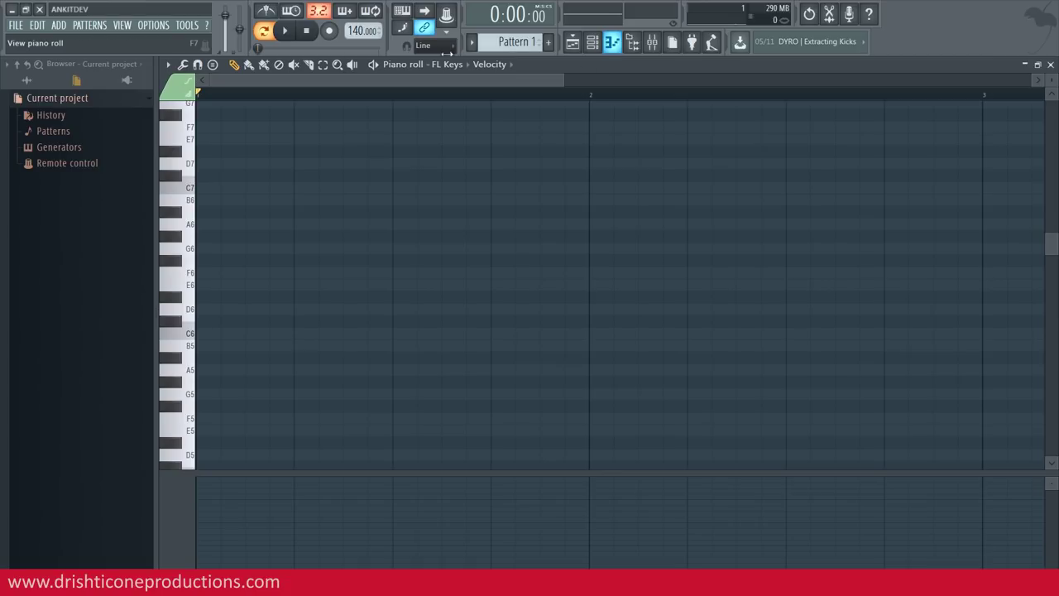
left_click(620, 46)
left_click(620, 47)
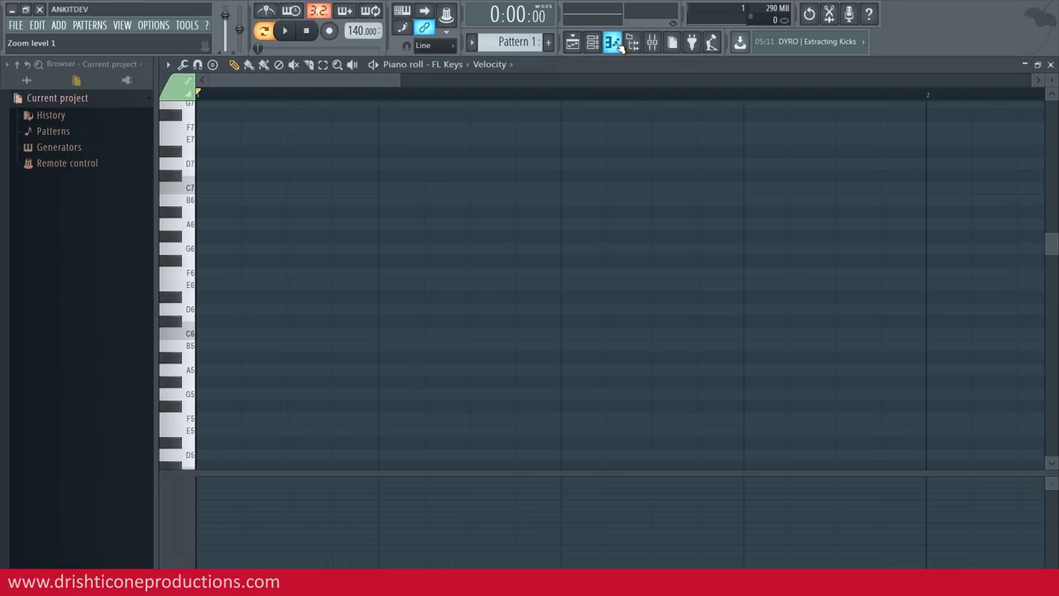
left_click(186, 262)
left_click_drag(189, 203, 190, 303)
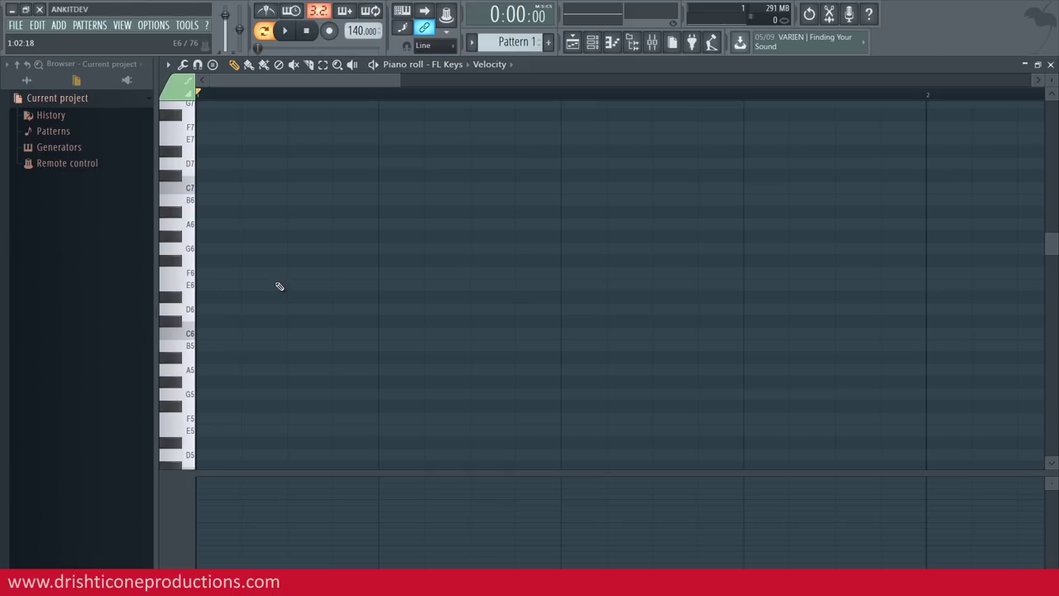
Add notes D6, E6, G6 and A6 on the four consecutive beats of bar 1 and play the pattern once.
left_click(203, 309)
left_click(379, 285)
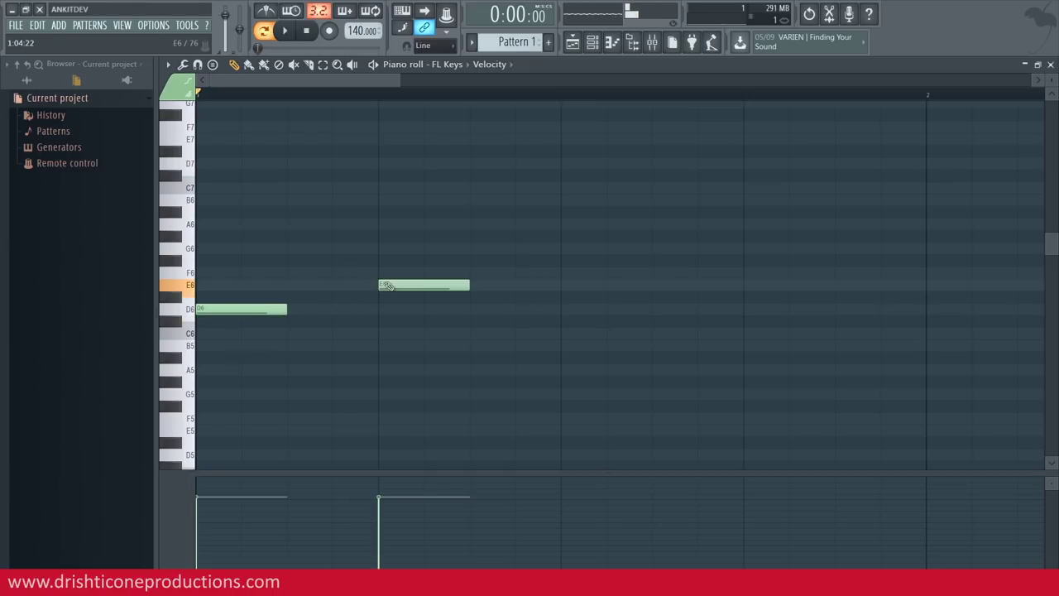
left_click(563, 248)
left_click(744, 224)
scroll(744, 223, "down", 2)
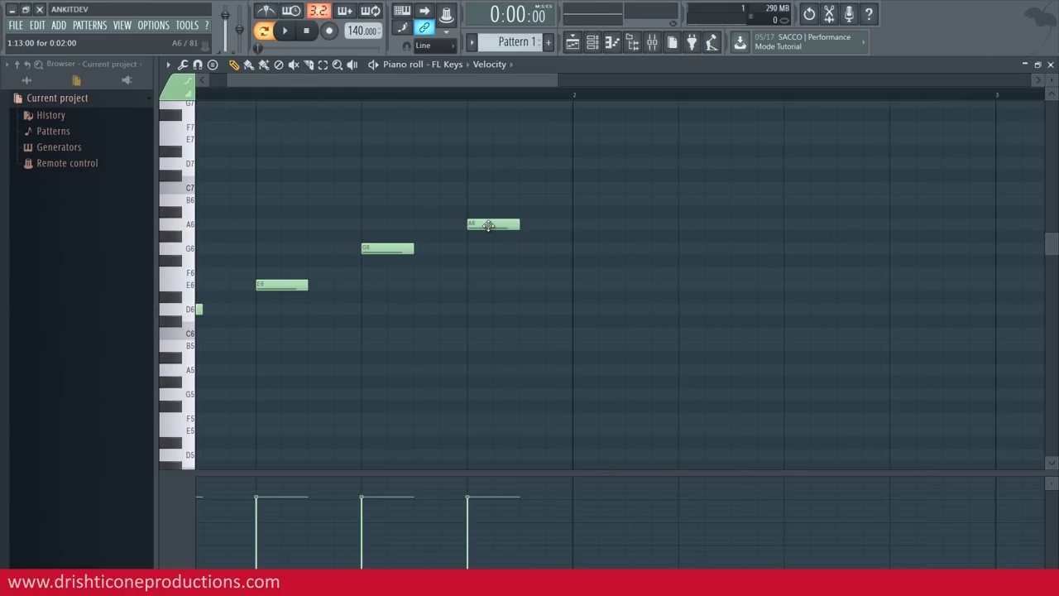
left_click(294, 31)
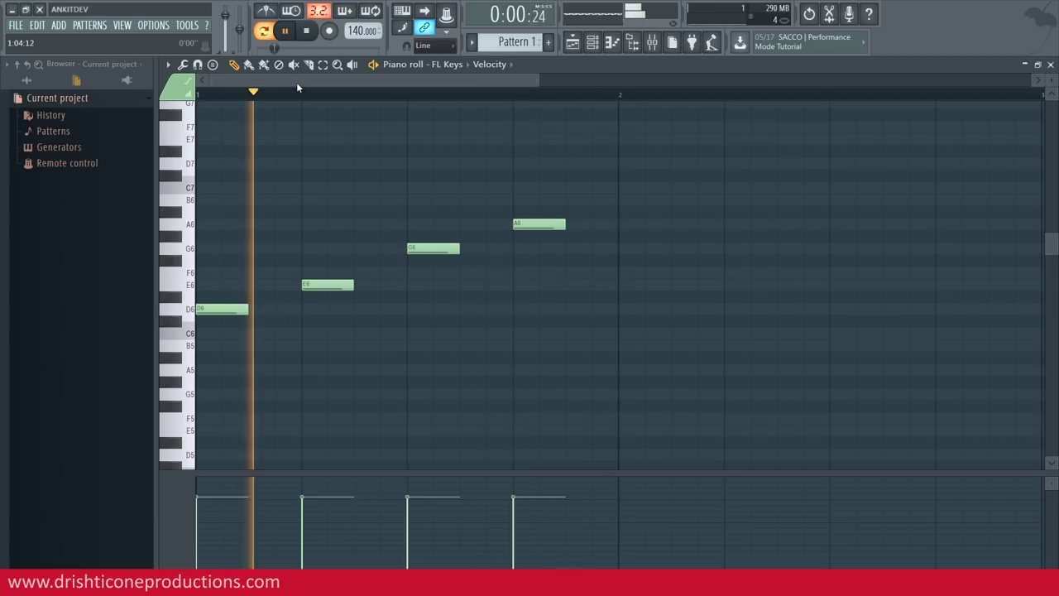
left_click(308, 33)
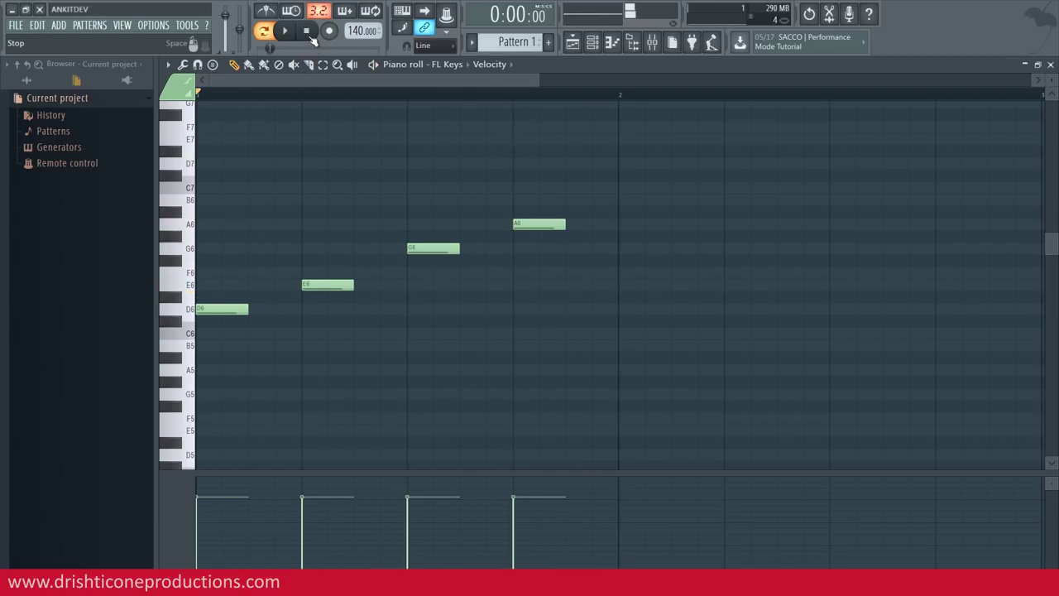
Place Pattern 1 on Track 1 of the playlist, aligned to the start of bar 1.
left_click(572, 43)
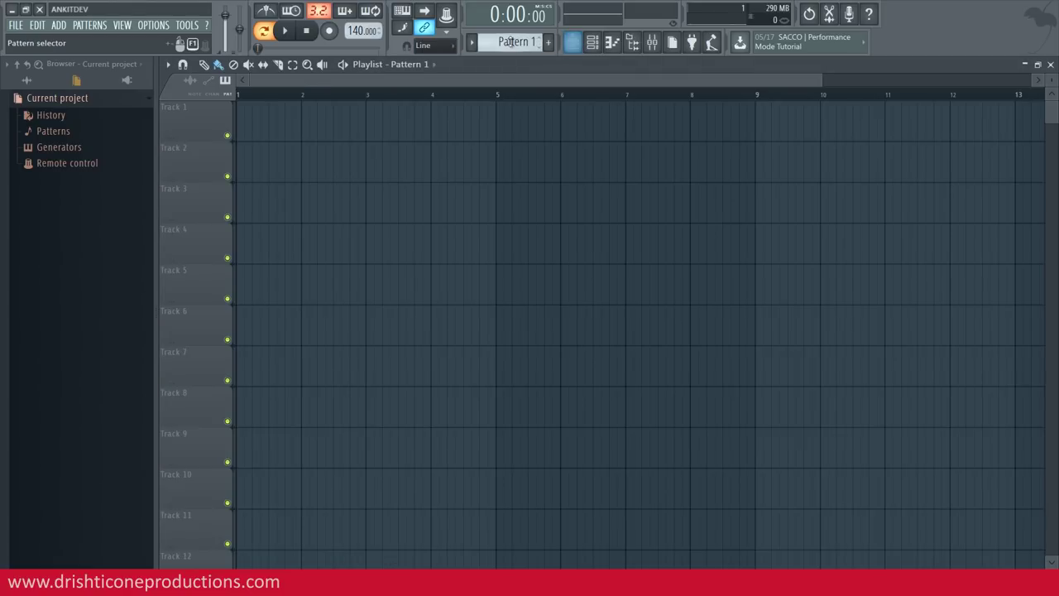
left_click(246, 123)
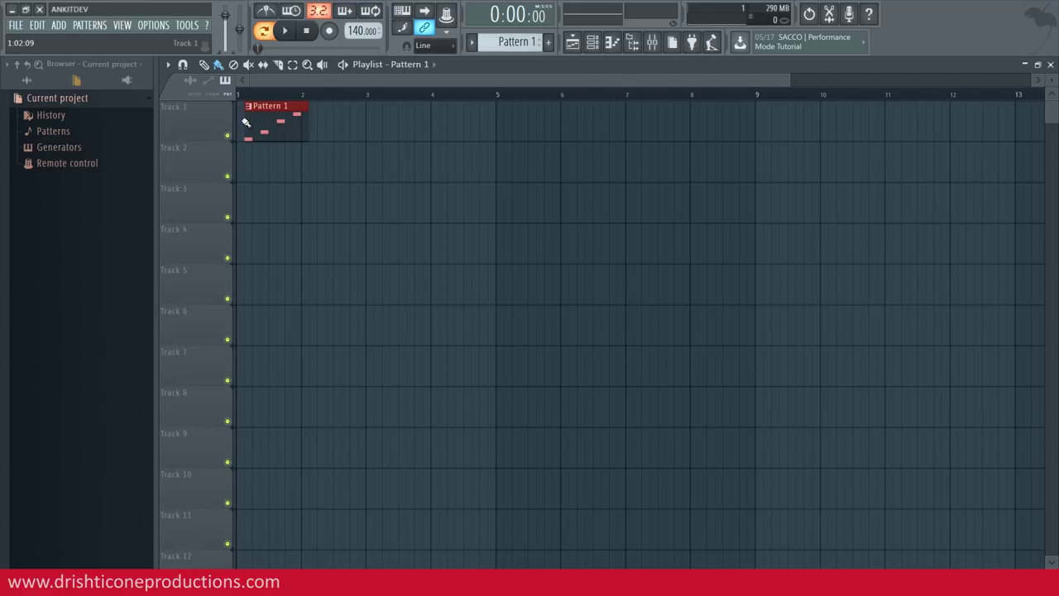
left_click_drag(317, 118, 255, 115)
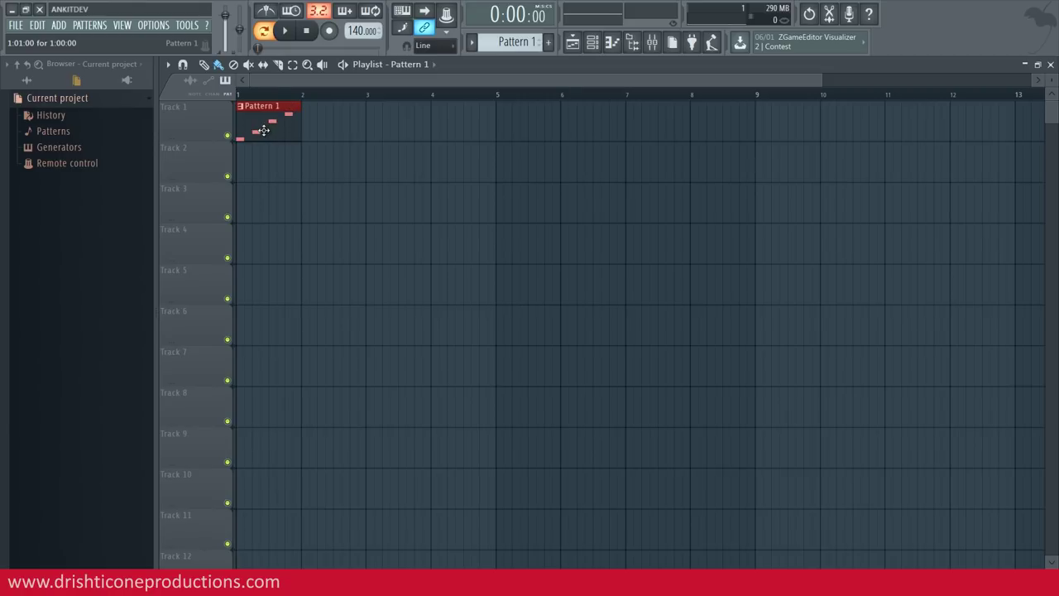
Switch playback from pattern to song mode, then play the playlist from bar 1 and stop it.
left_click(264, 31)
mouse_move(239, 94)
left_mouse_down()
mouse_move(282, 98)
mouse_move(238, 93)
left_mouse_up()
left_click(284, 31)
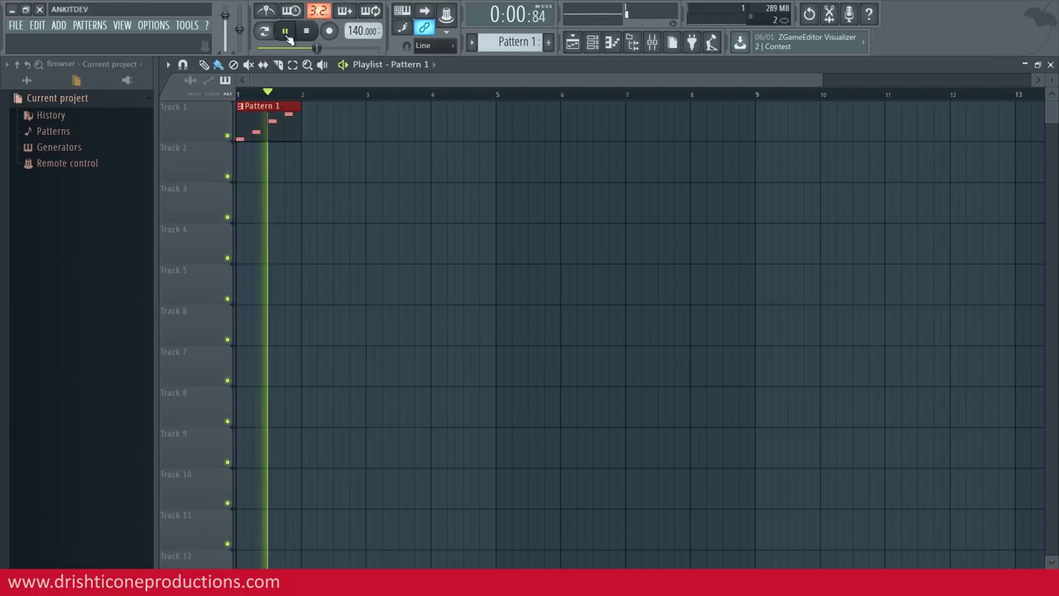
left_click(308, 31)
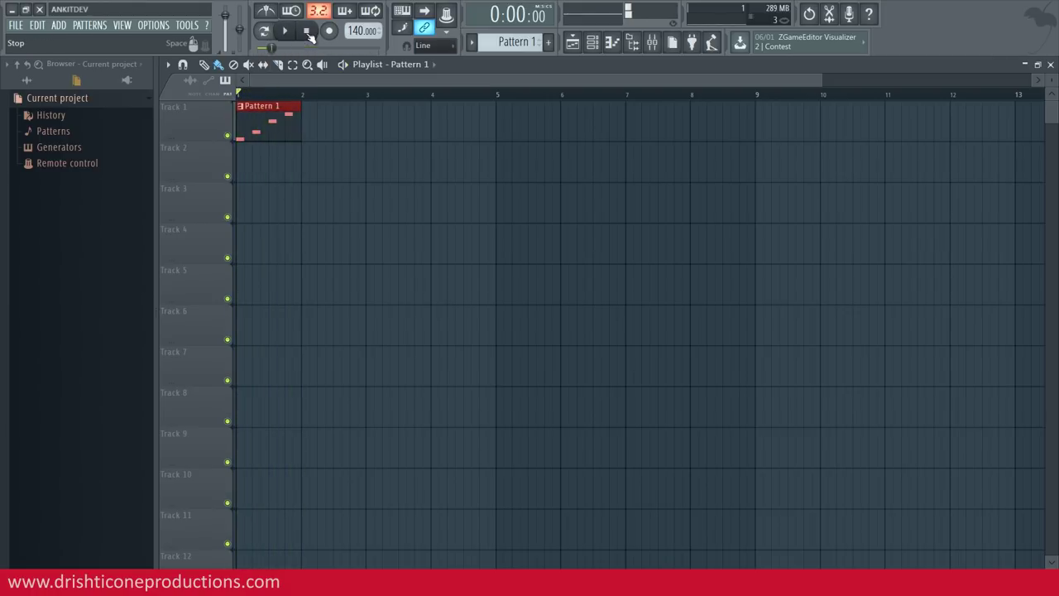
Repeat Pattern 1 along Track 1 from bar 2 through bar 8, and play back the arrangement.
left_click_drag(311, 117, 734, 112)
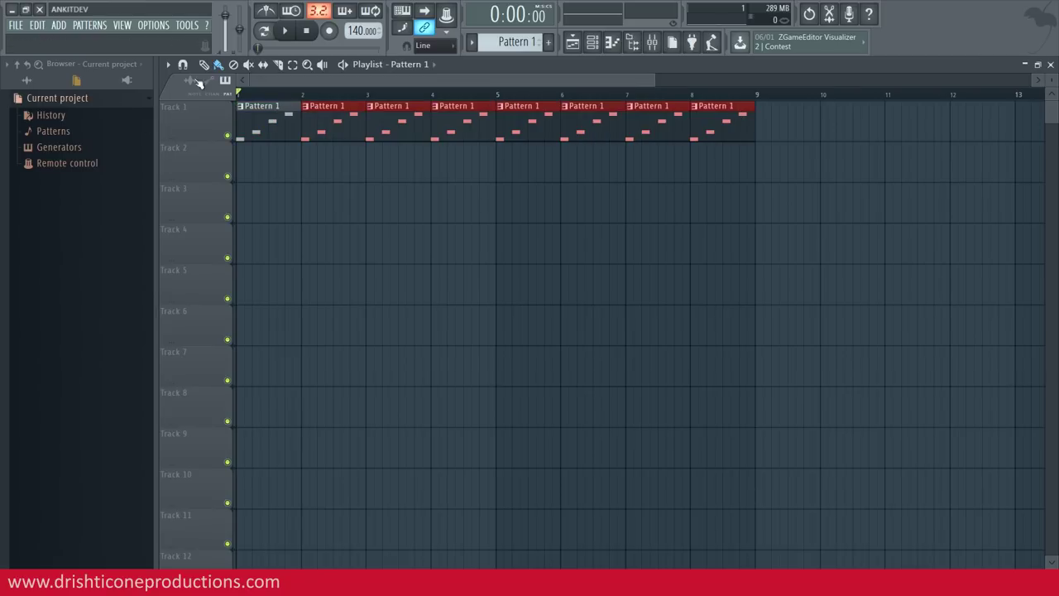
left_click(285, 31)
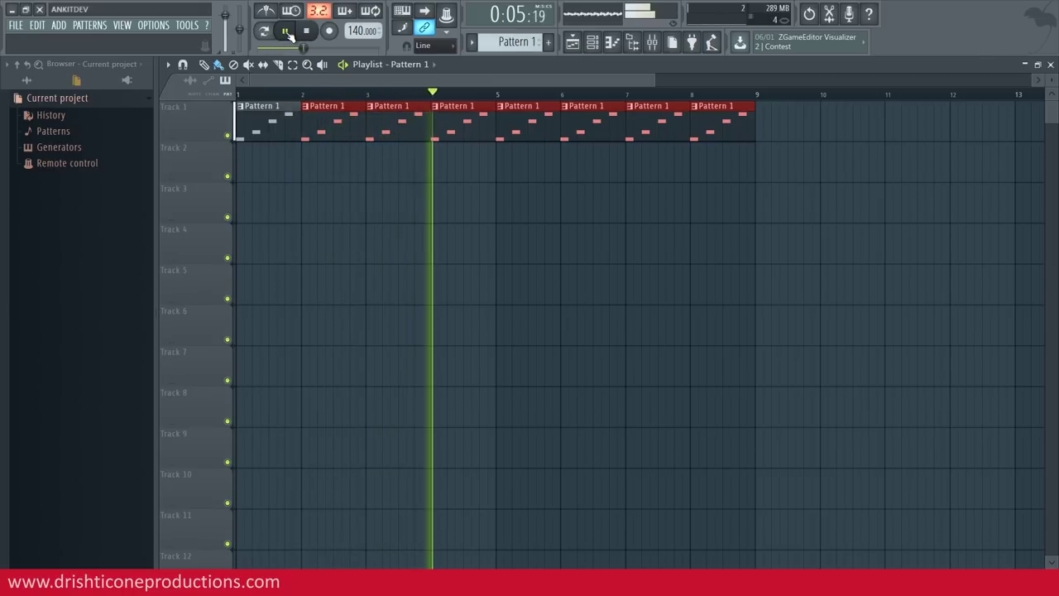
left_click(307, 33)
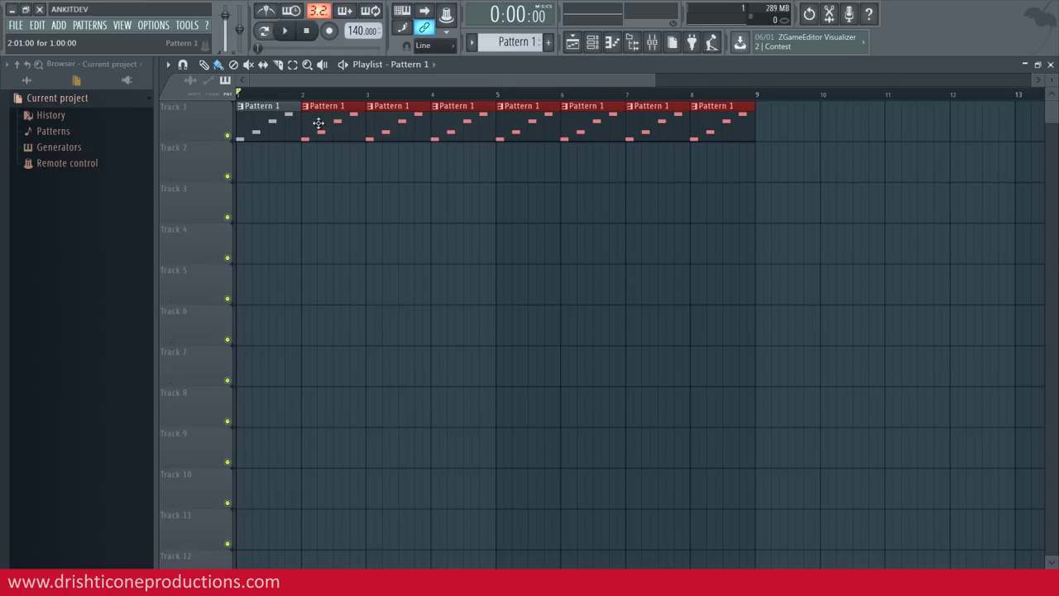
Fill the gaps between the existing notes of Pattern 1 with B5, A6, C7 and D7, in time order.
double_click(318, 123)
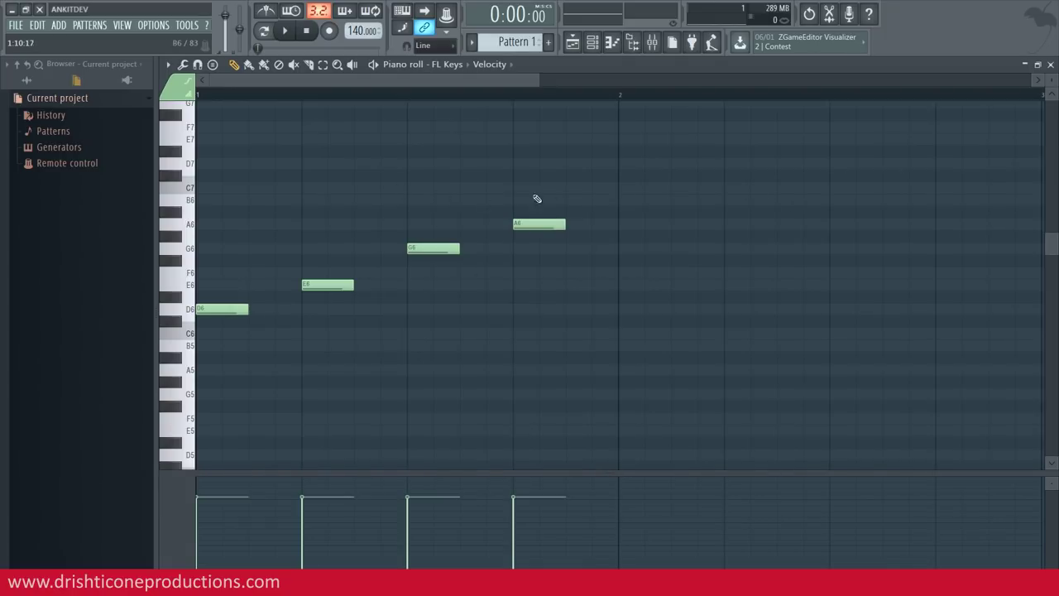
left_click(569, 174)
left_click_drag(570, 154, 570, 153)
left_click_drag(462, 211, 461, 192)
left_click_drag(355, 199, 357, 223)
left_click(257, 251)
left_click_drag(257, 252, 286, 360)
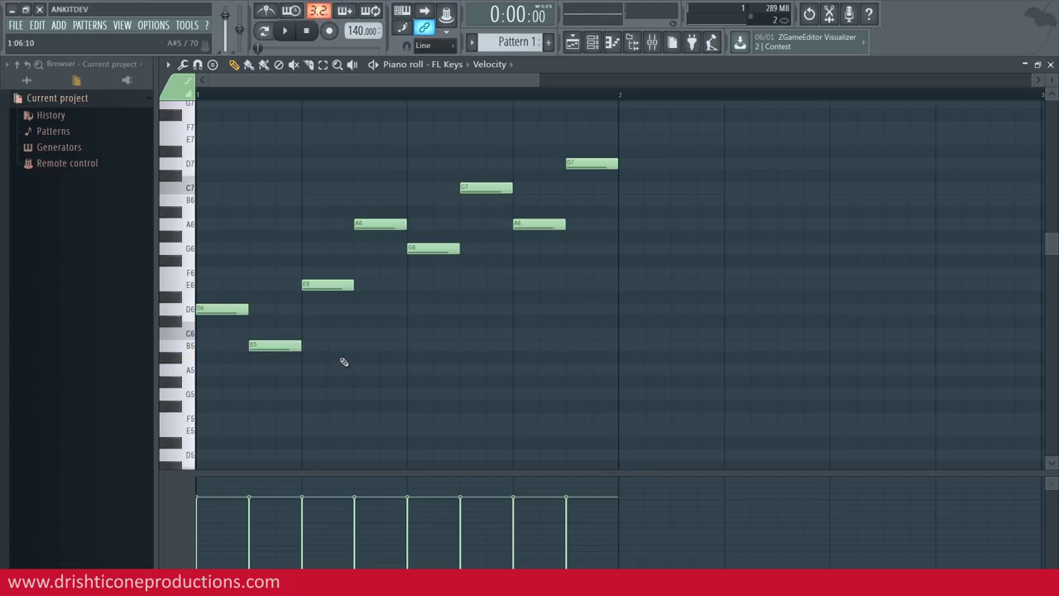
Return to the playlist and listen to the arrangement with the extended melody.
left_click(575, 43)
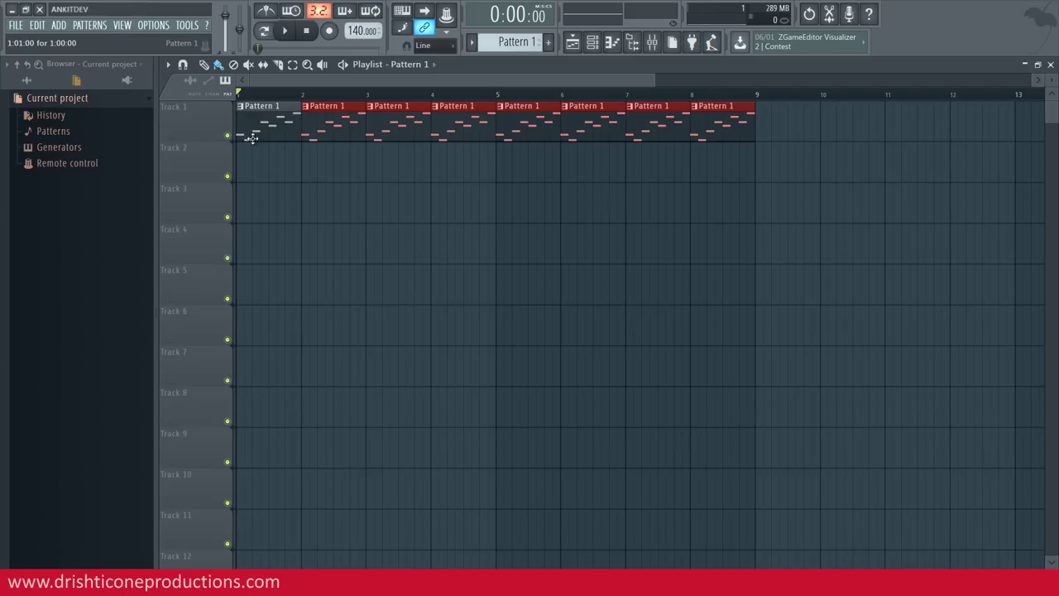
left_click(286, 31)
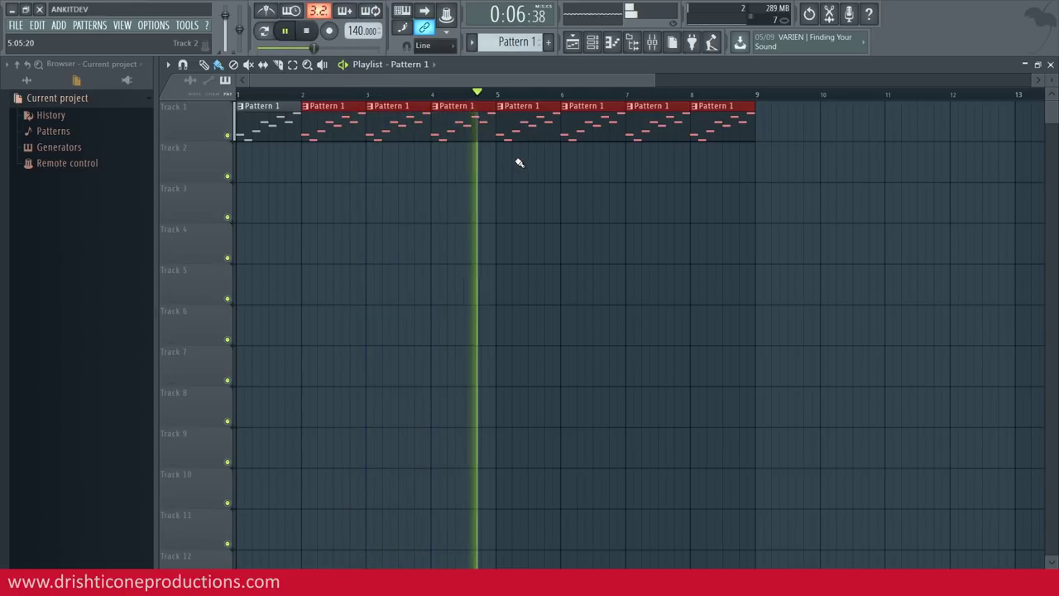
left_click(307, 32)
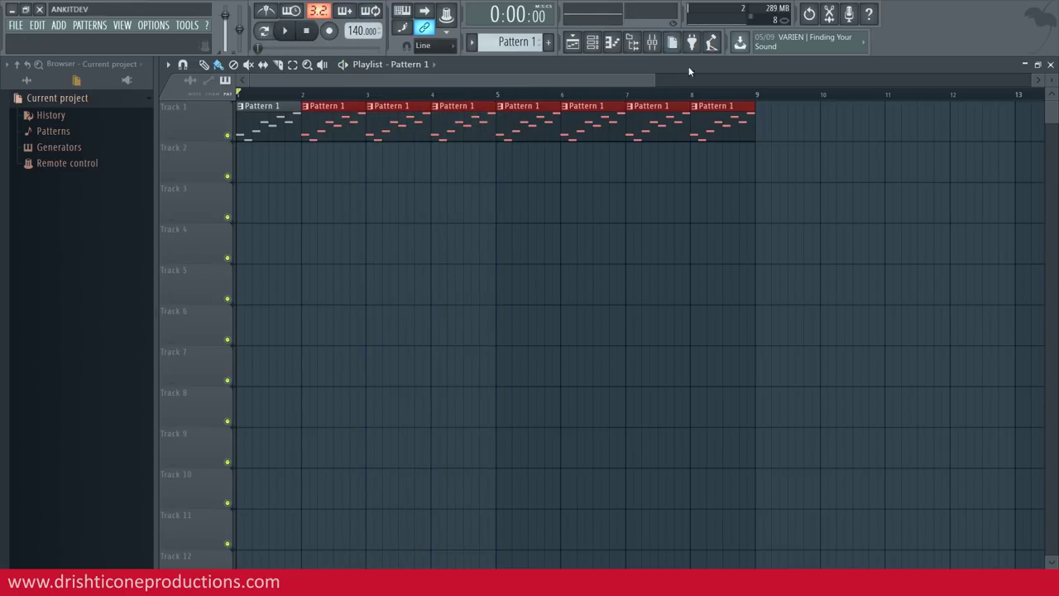
Audition kick samples from the Drums pack in the channel rack's company and add the 707 Kick as a new channel.
left_click(592, 47)
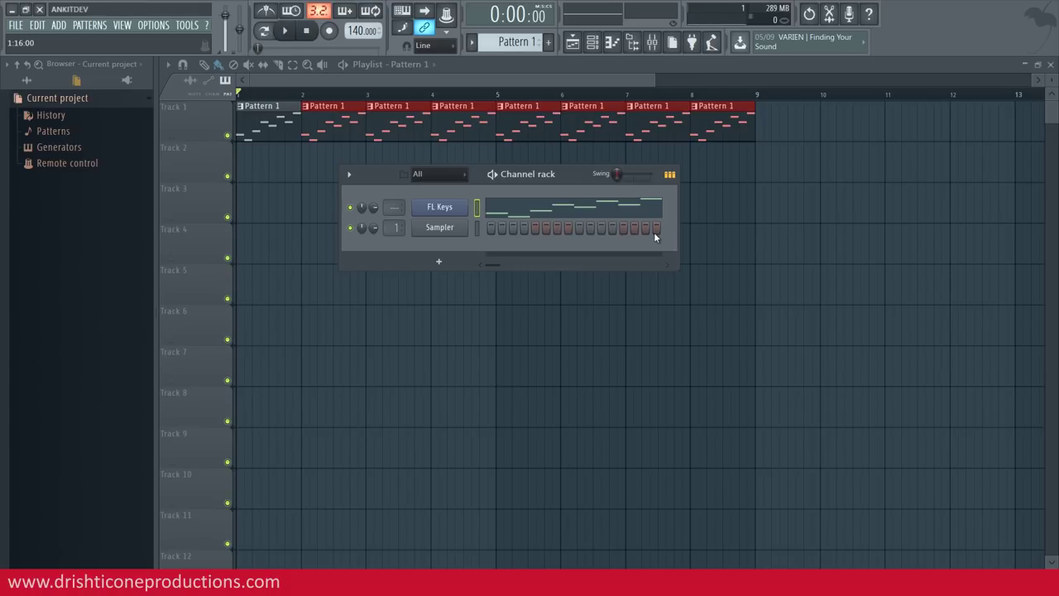
left_click(28, 81)
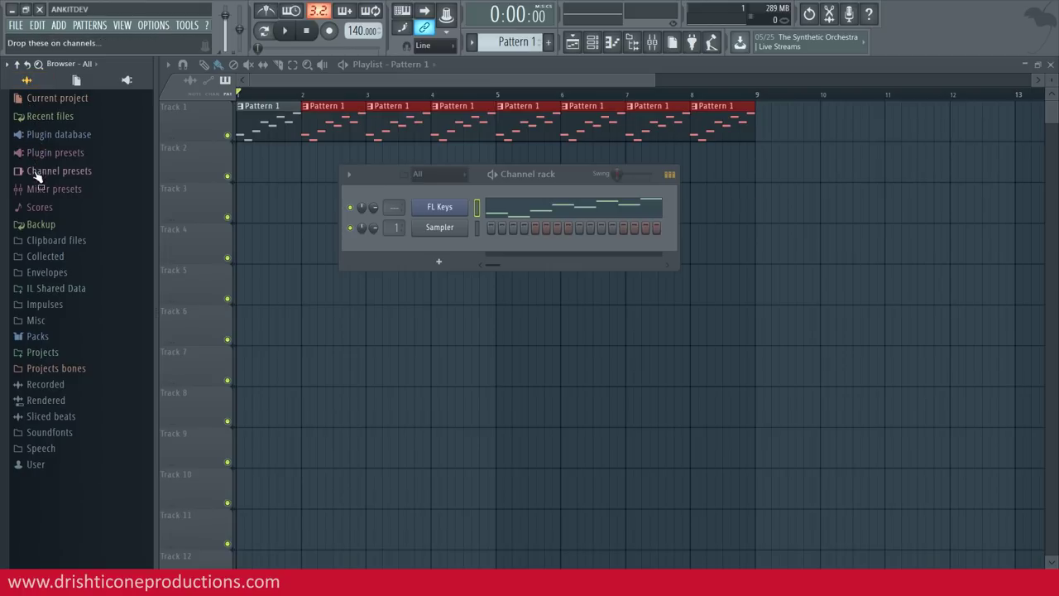
left_click(44, 338)
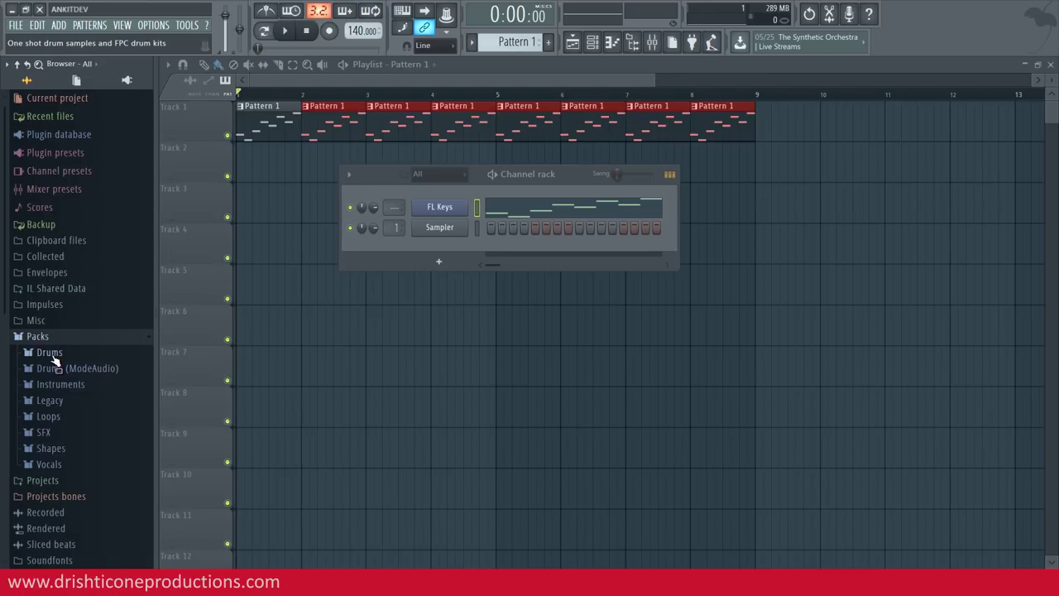
left_click(50, 353)
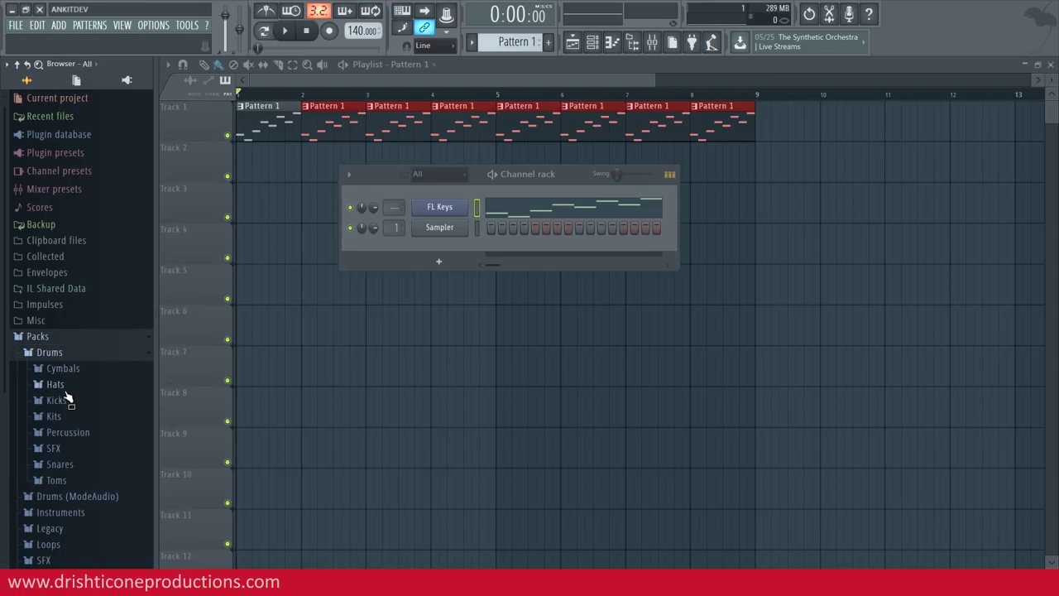
left_click(56, 400)
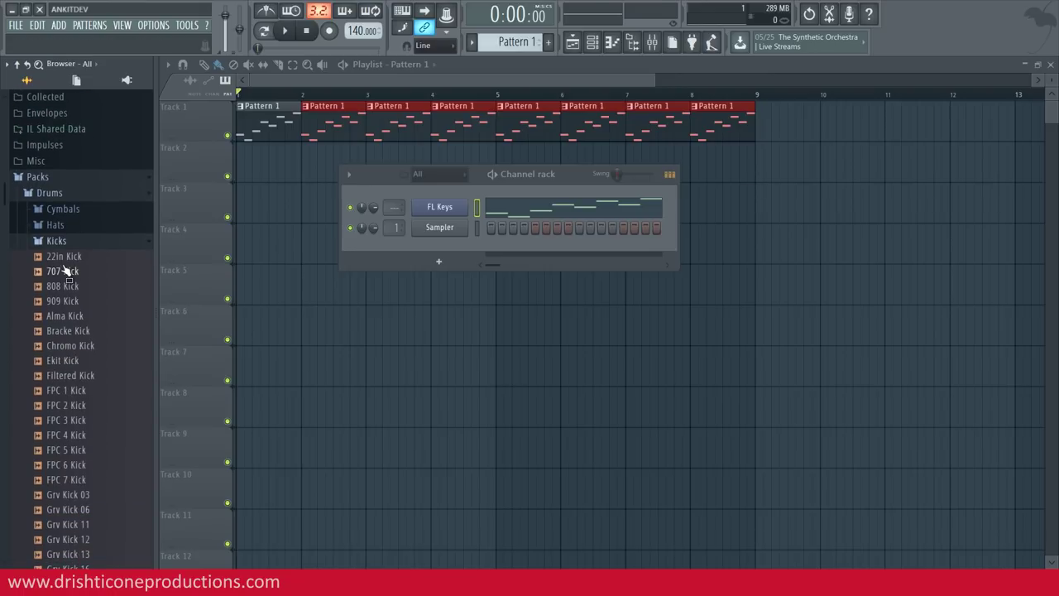
left_click(67, 301)
left_click(73, 375)
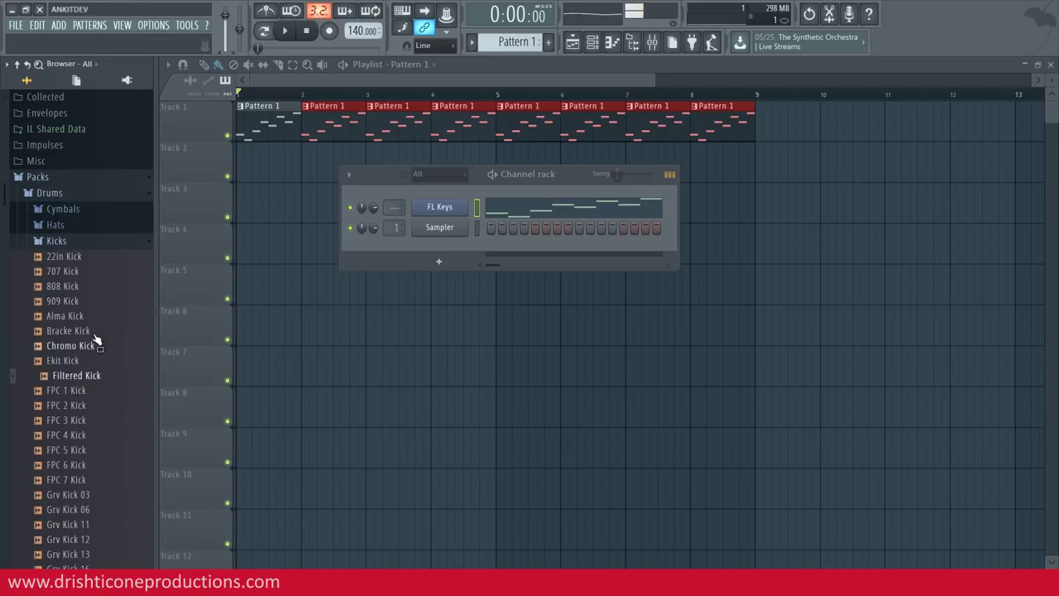
left_click_drag(69, 271, 454, 244)
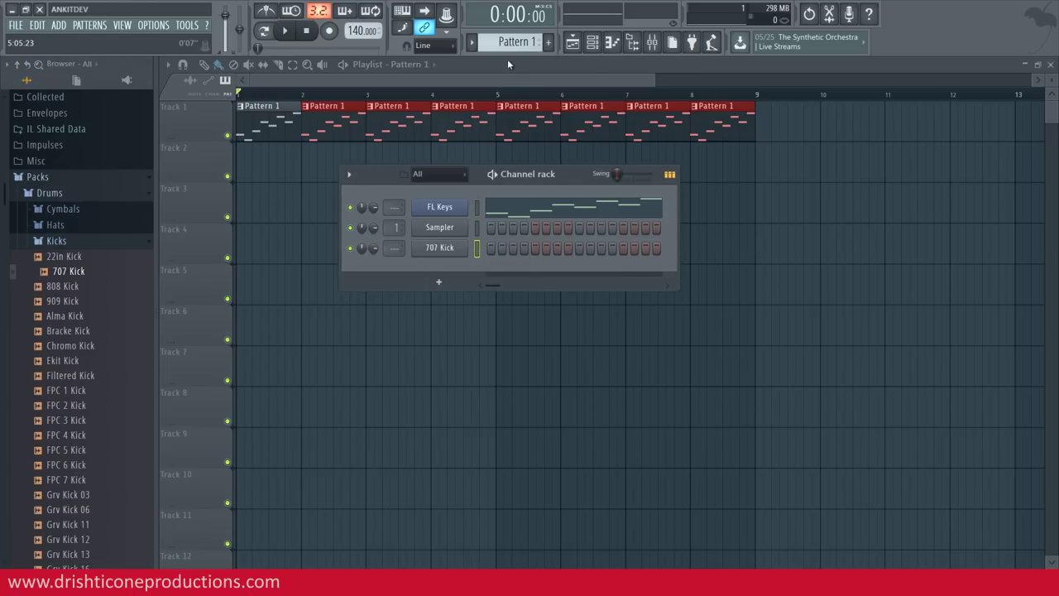
Try the 707 Kick on steps 1, 5, 9 and 13 of Pattern 1, listen to it, and clear those steps.
left_click(491, 248)
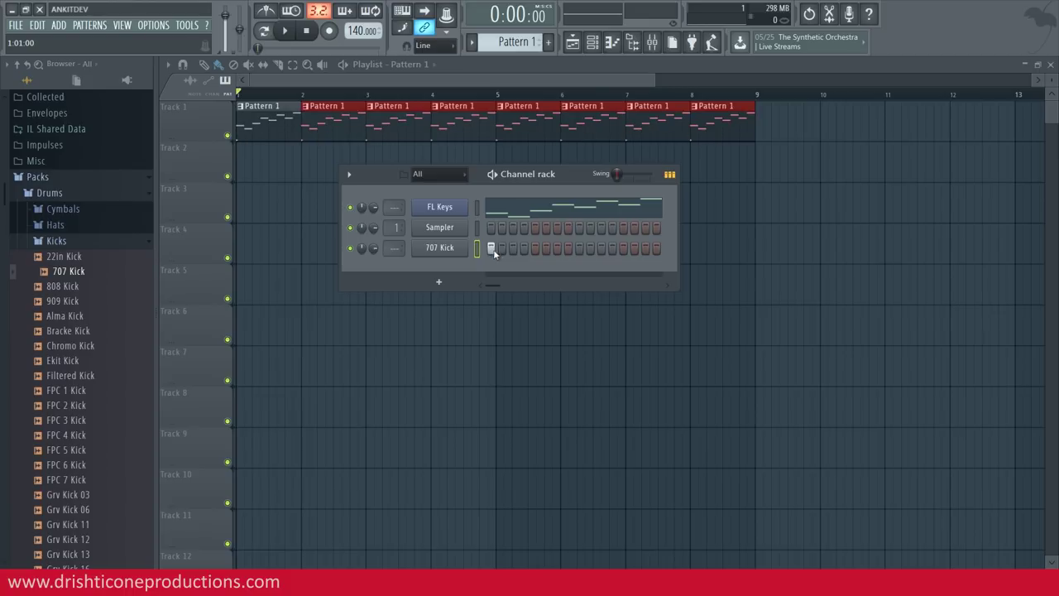
left_click(535, 249)
left_click(579, 249)
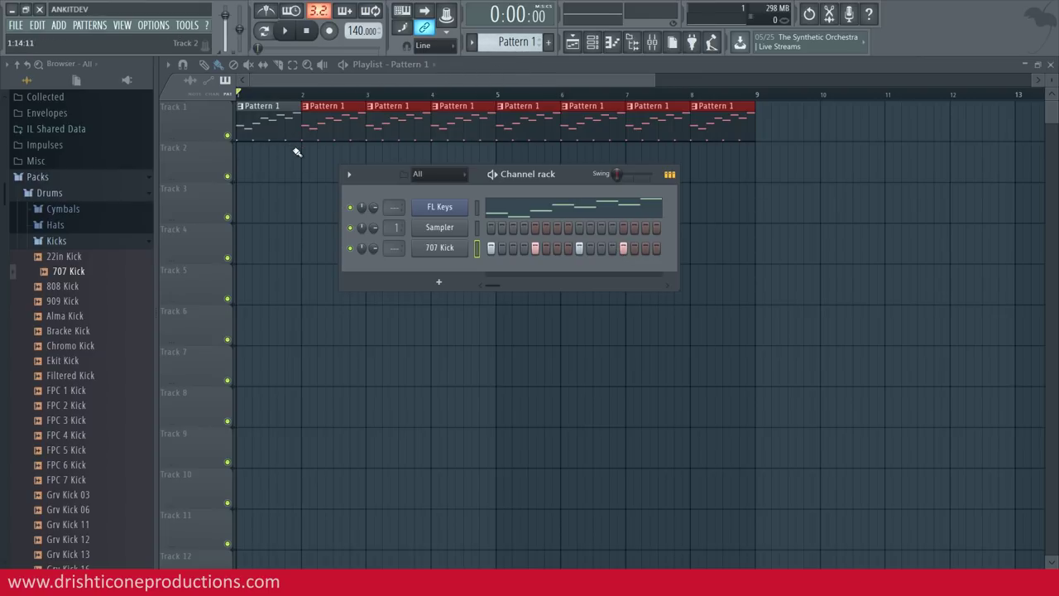
key("space")
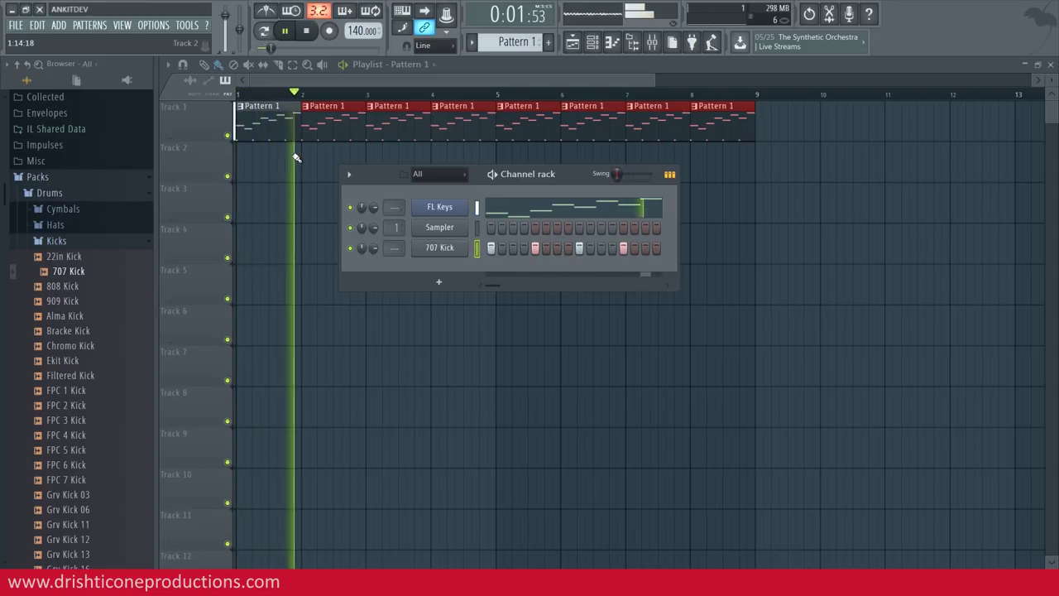
key("space")
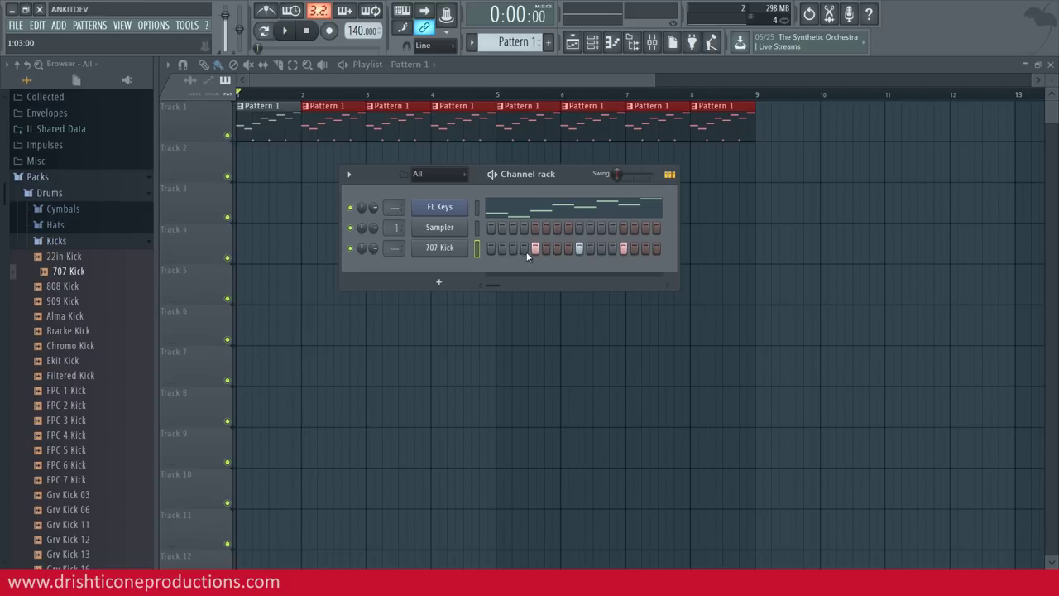
right_click(623, 249)
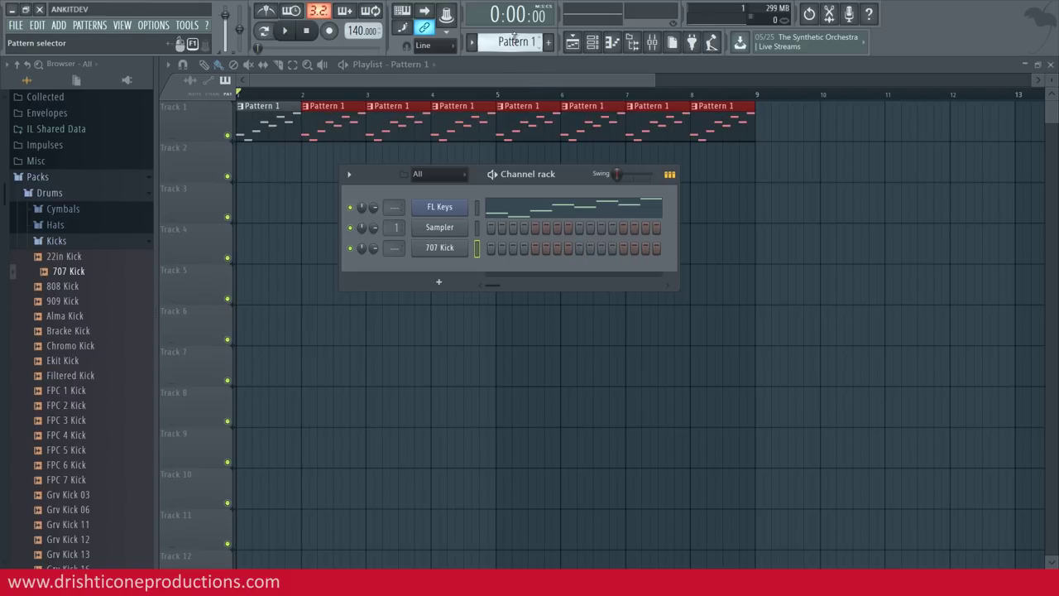
Switch to Pattern 2 and place the 707 Kick on steps 1, 5, 9 and 13.
scroll(514, 40, "down", 2)
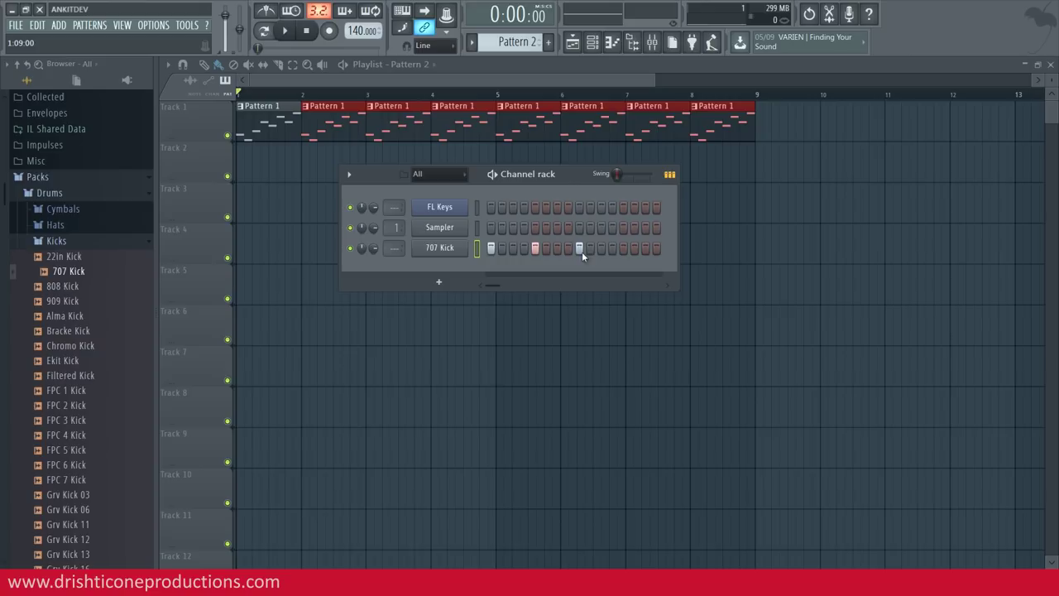
left_click(623, 248)
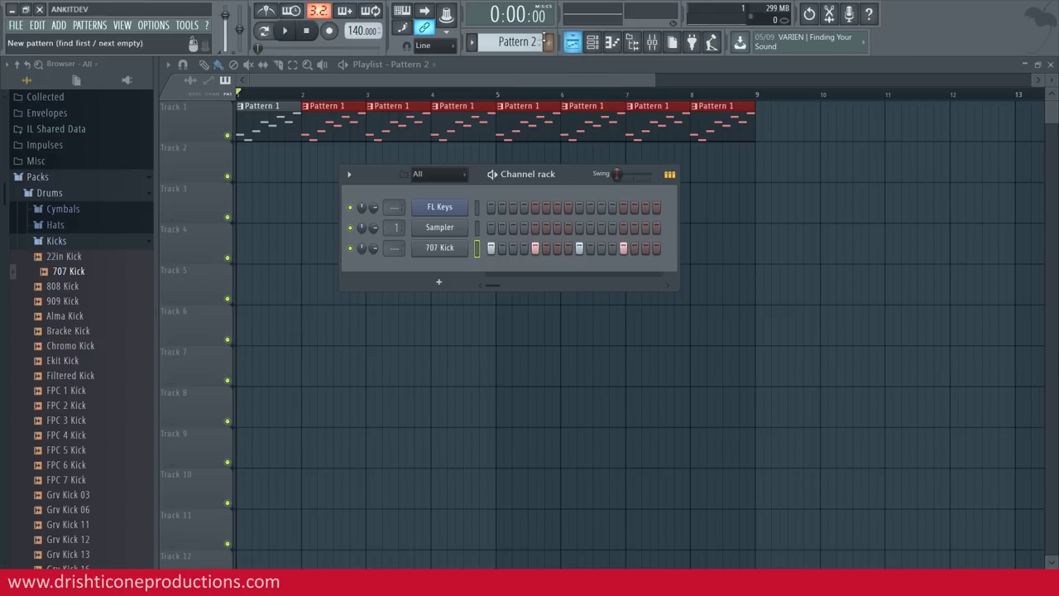
Place Pattern 2 on Track 2 of the playlist at bars 2 and 3, and play back the arrangement.
left_click(573, 45)
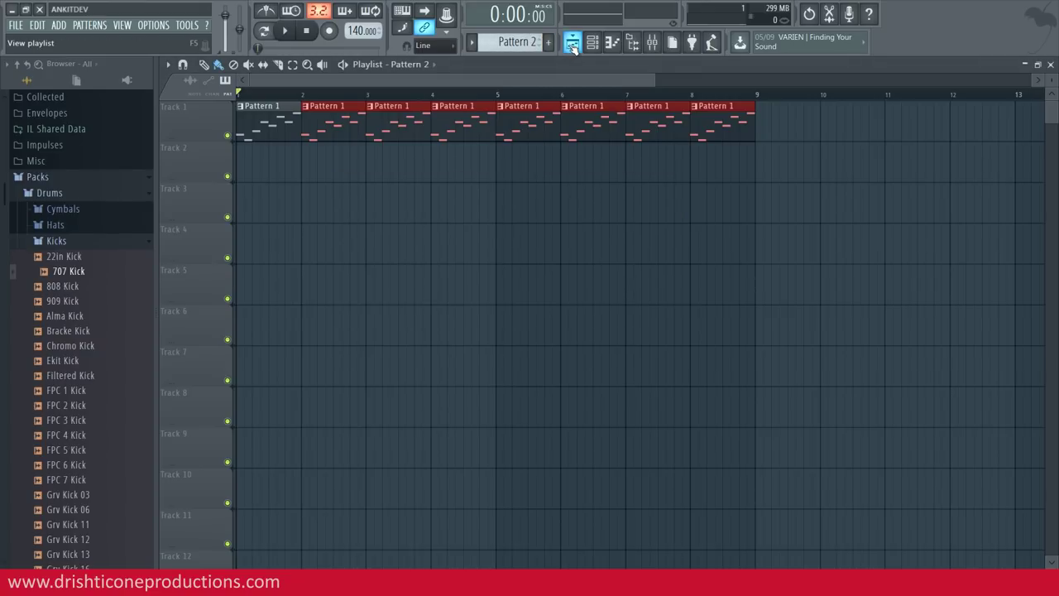
left_click(321, 157)
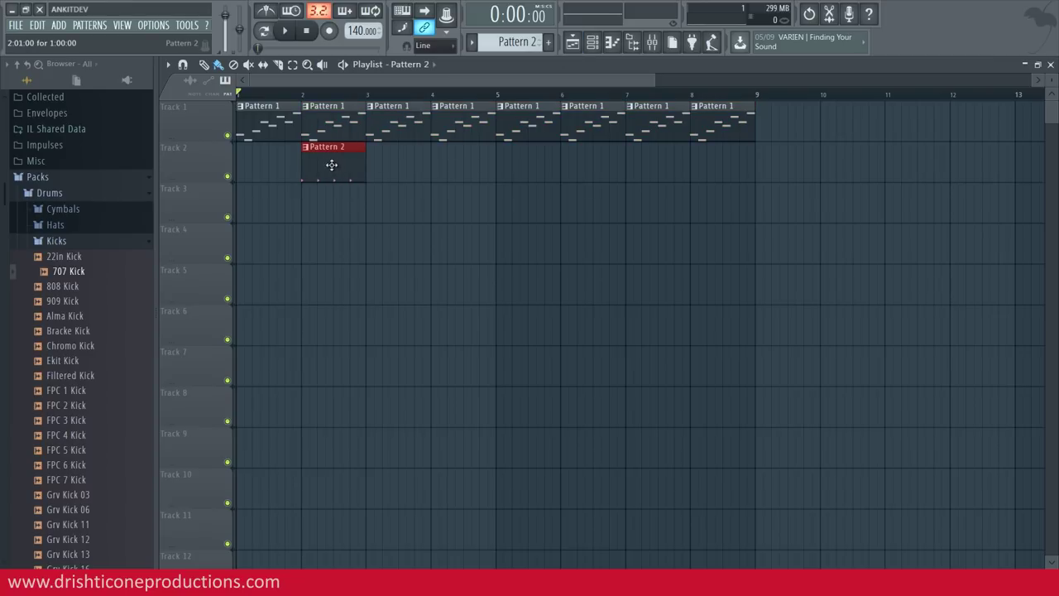
key("space")
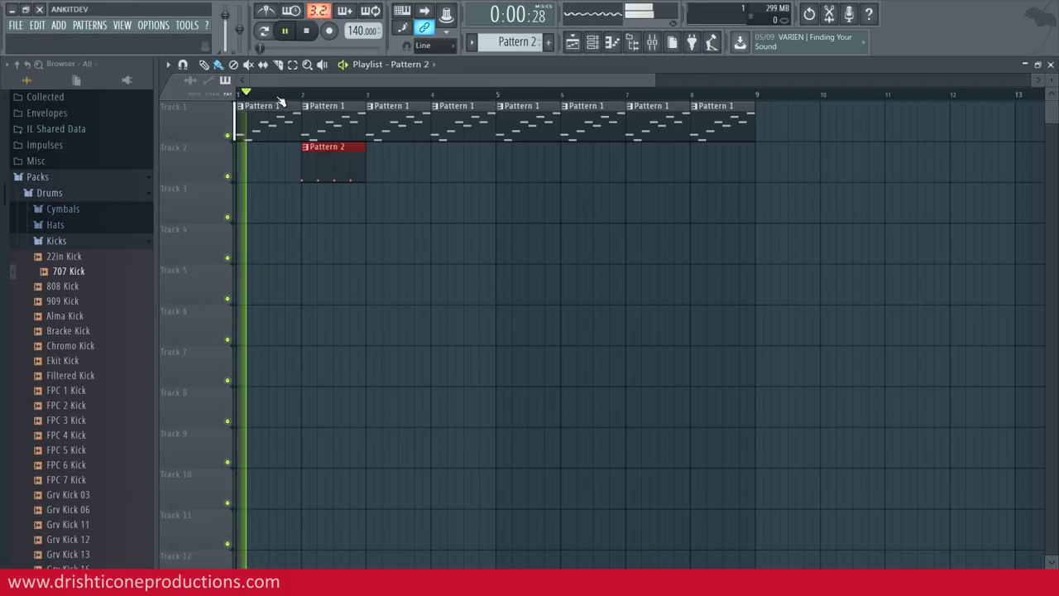
left_click(374, 163)
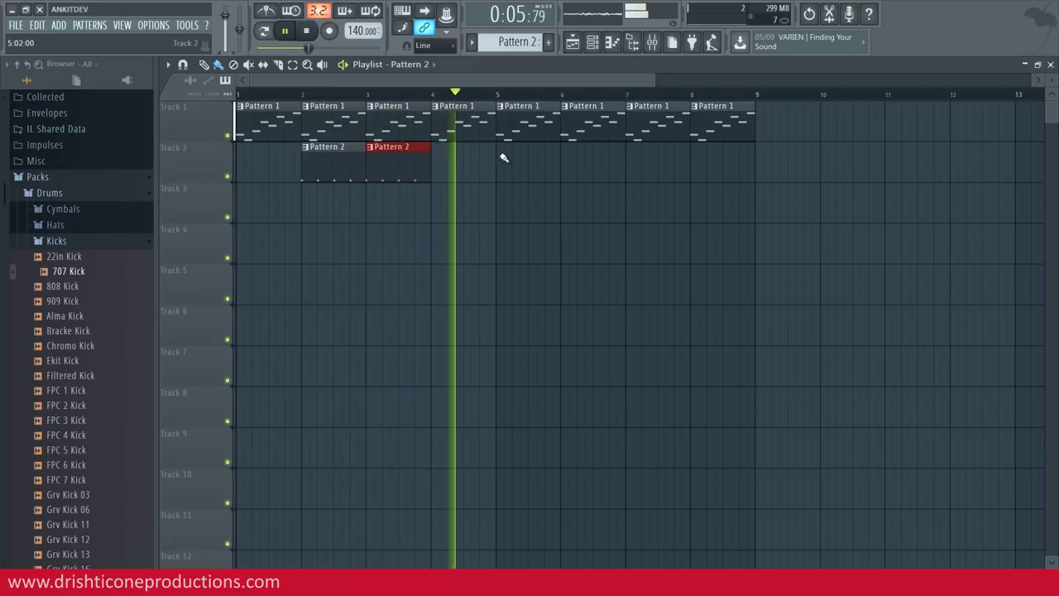
key("space")
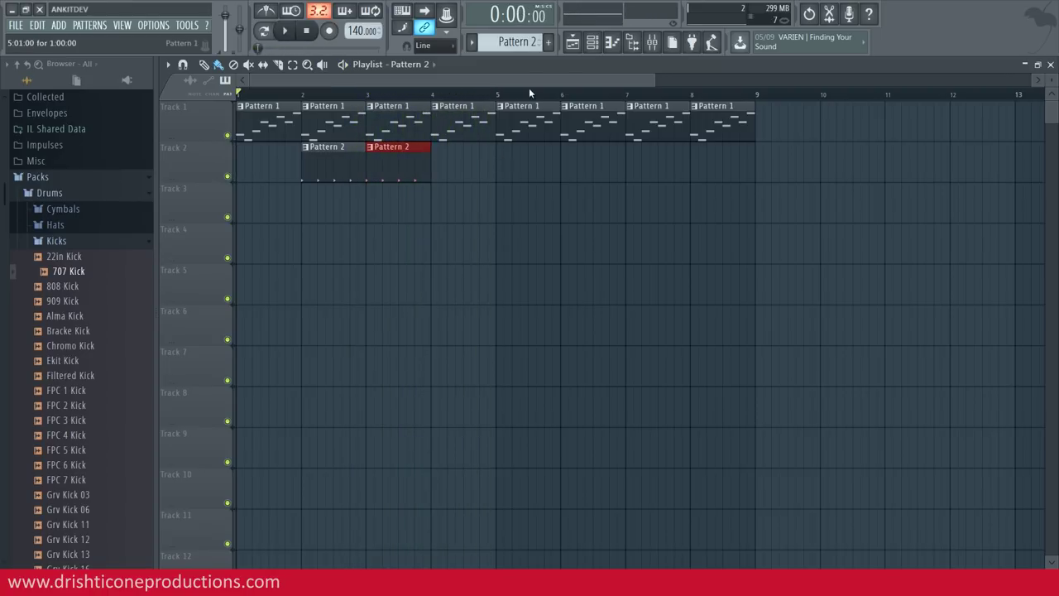
Audition snare samples from the Drums pack and add the 909 Snare as a new channel in the channel rack.
left_click(592, 44)
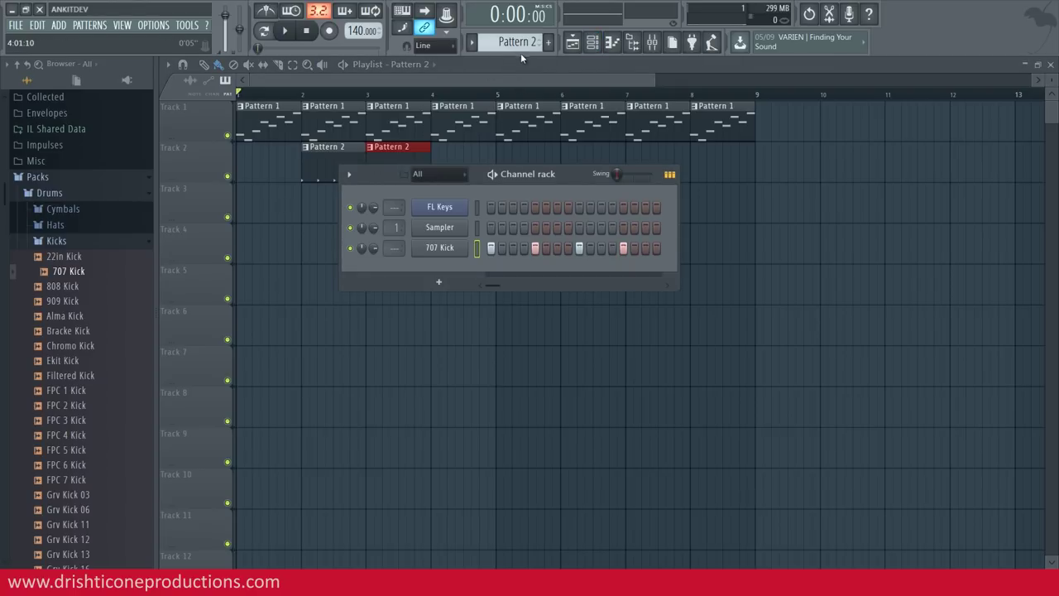
left_click(52, 240)
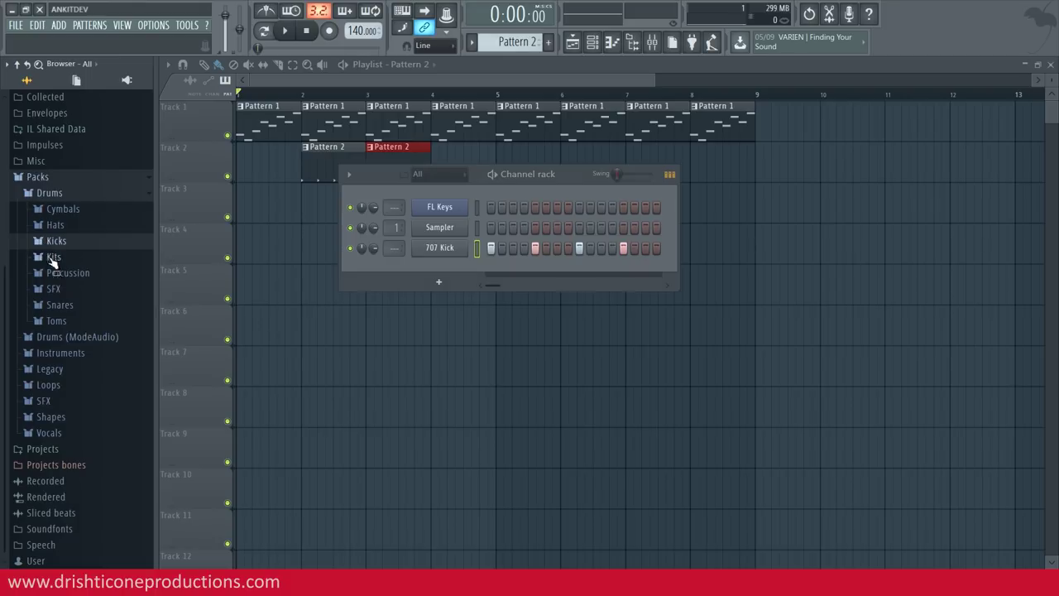
left_click(57, 304)
left_click(80, 457)
left_click(84, 486)
left_click(86, 513)
scroll(85, 500, "up", 2)
scroll(84, 498, "down", 2)
left_click(78, 393)
left_click(71, 375)
left_click_drag(76, 374, 439, 265)
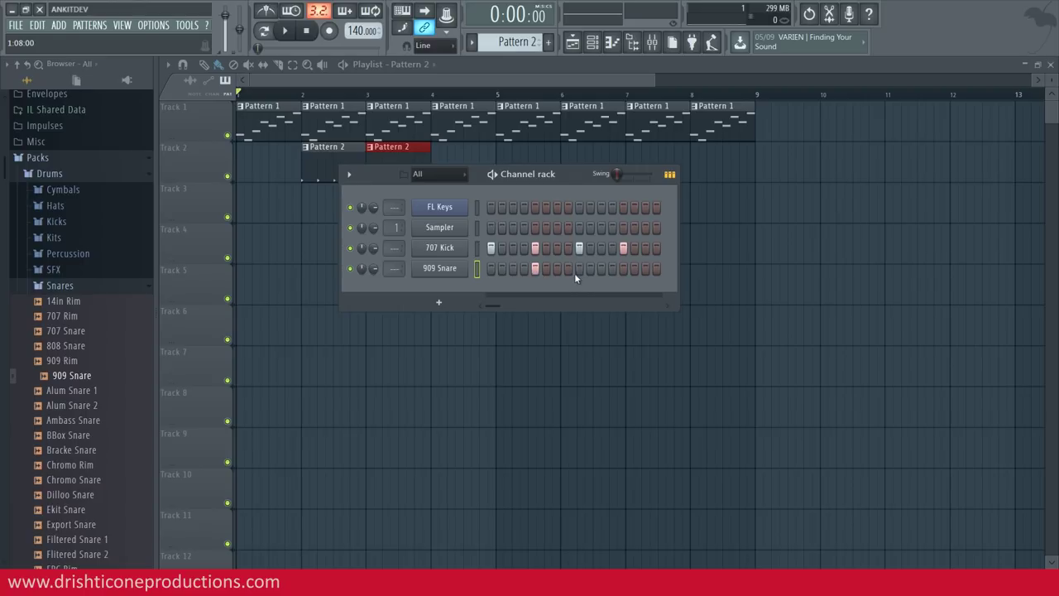
Put the 909 Snare on steps 5 and 13 of Pattern 2, move the channel rack clear of the Pattern 2 clips, and play the arrangement.
left_click(623, 268)
left_click_drag(374, 178, 557, 178)
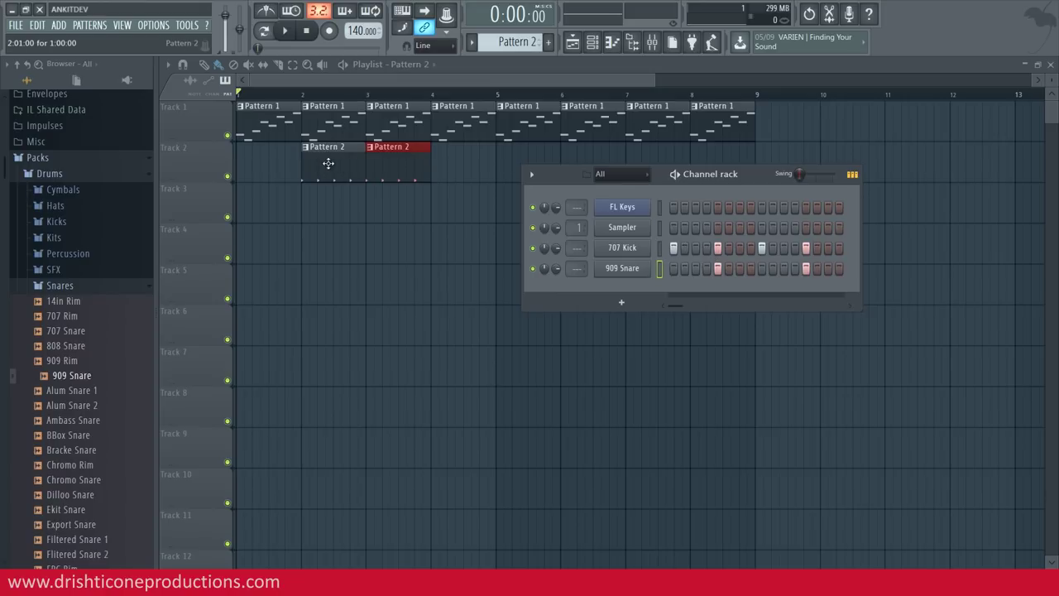
key("space")
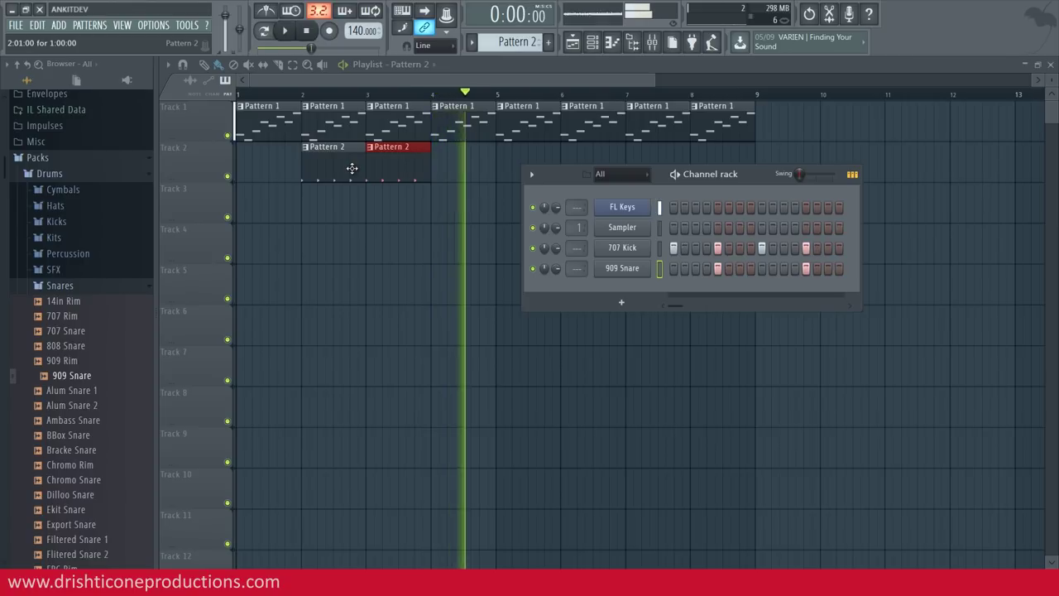
key("space")
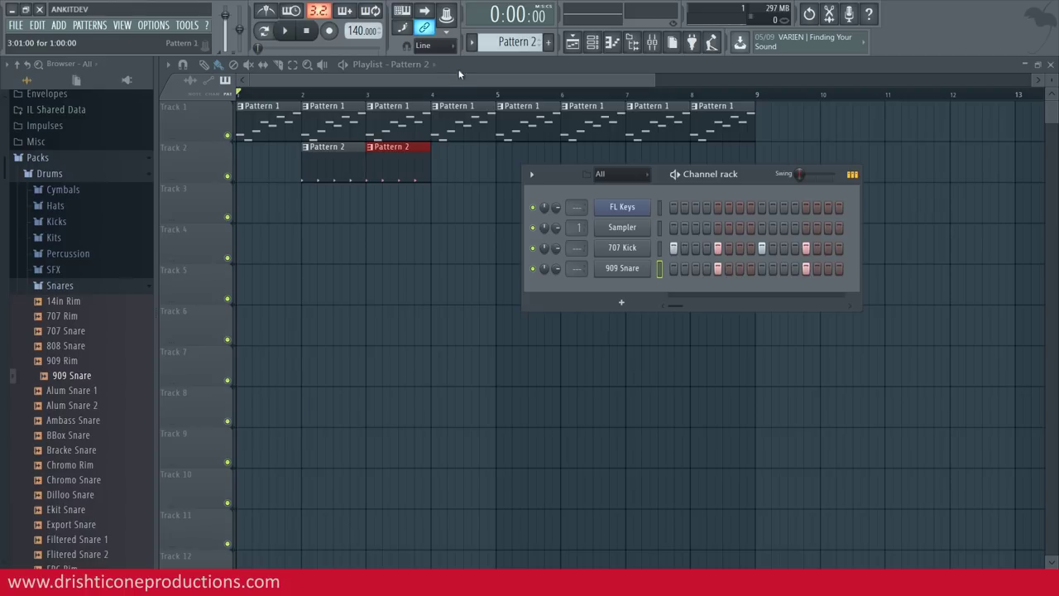
Go to the empty Pattern 14 and examine the FL Keys channel options and the plugins available for a new channel.
left_click_drag(508, 43, 500, 562)
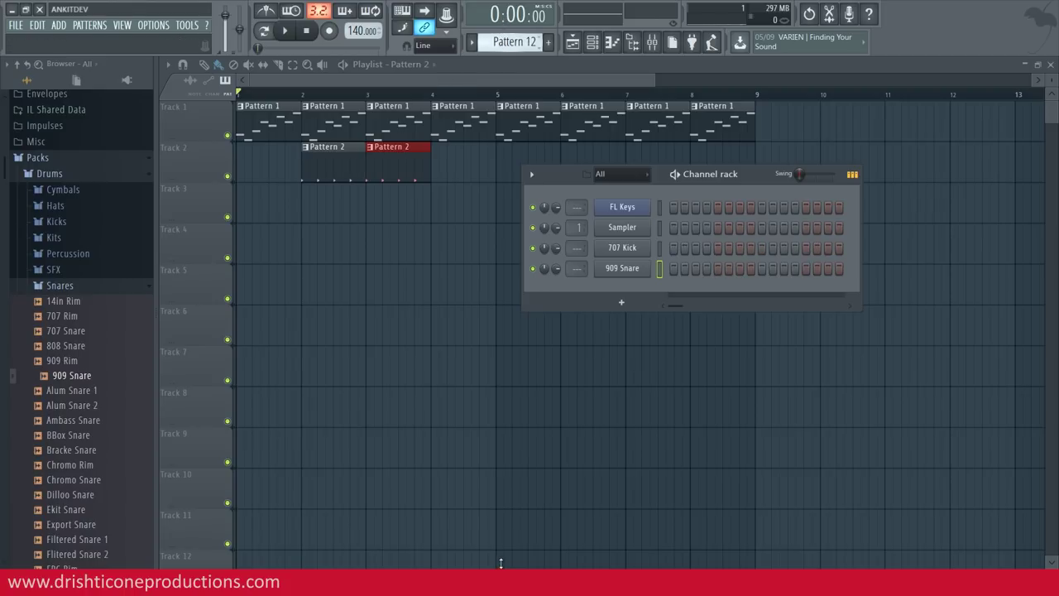
right_click(641, 207)
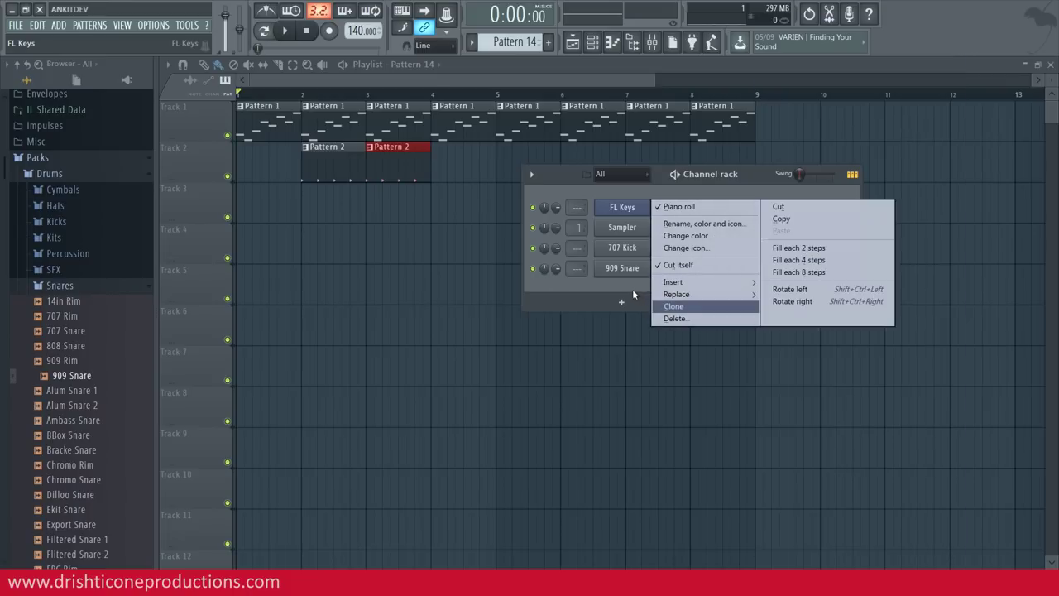
left_click(636, 304)
left_click(637, 305)
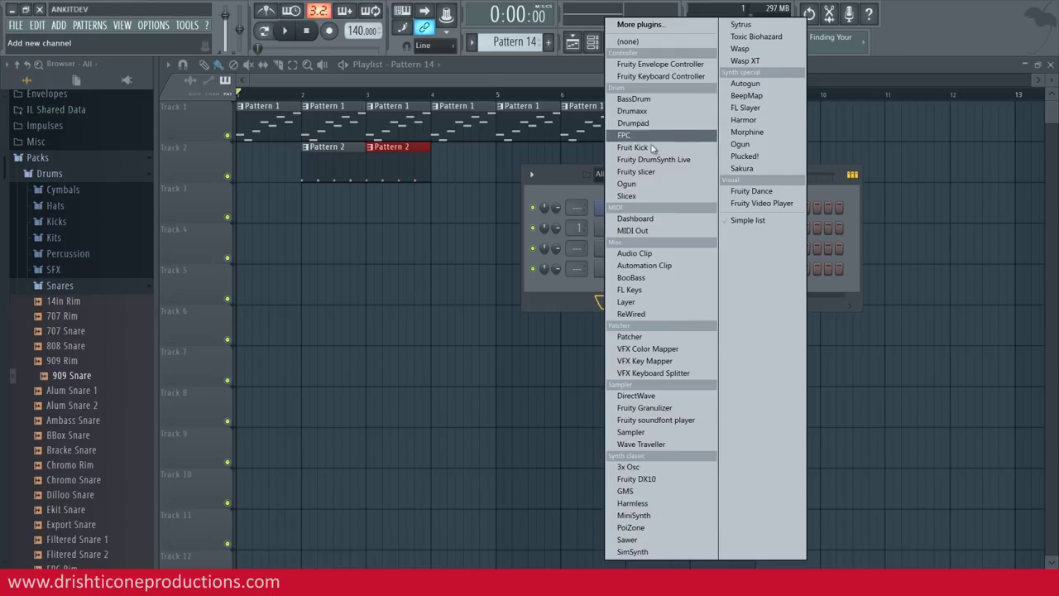
left_click(561, 182)
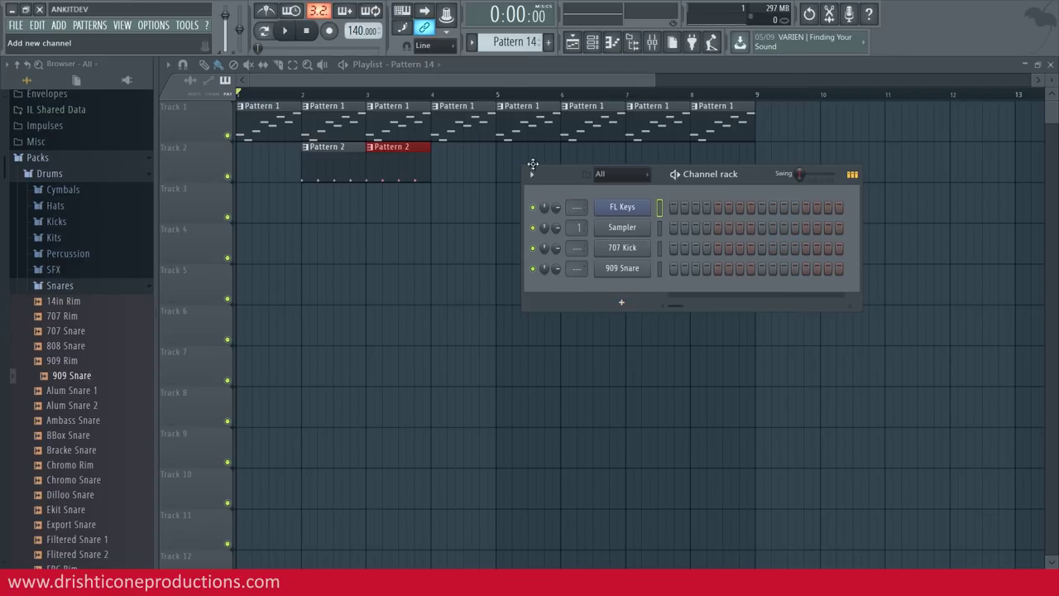
Return to Pattern 1, switch playback from song to pattern mode, and listen to the pattern.
left_click_drag(512, 43, 511, 146)
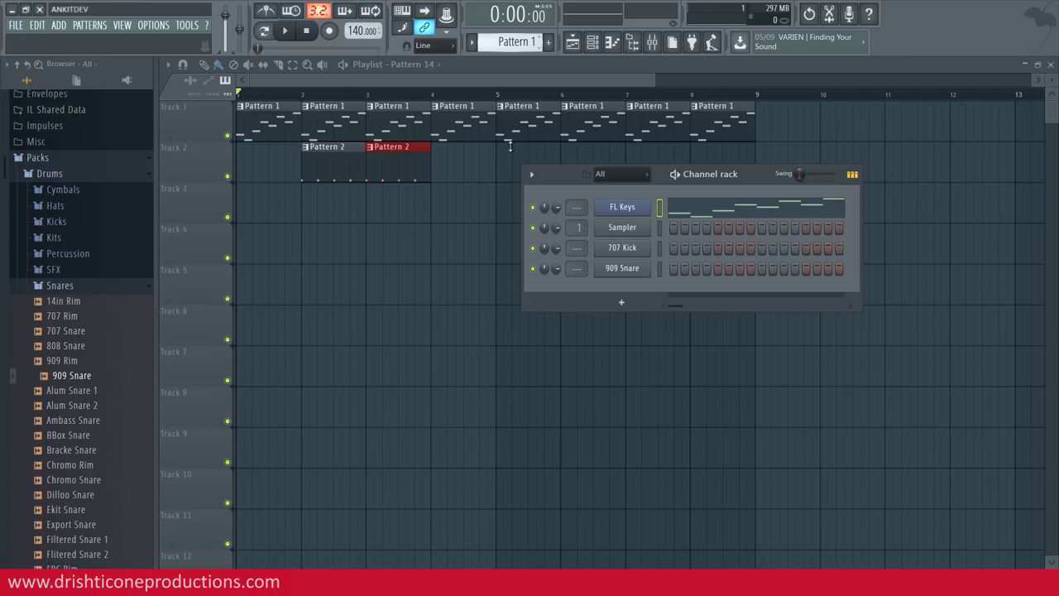
left_click(266, 31)
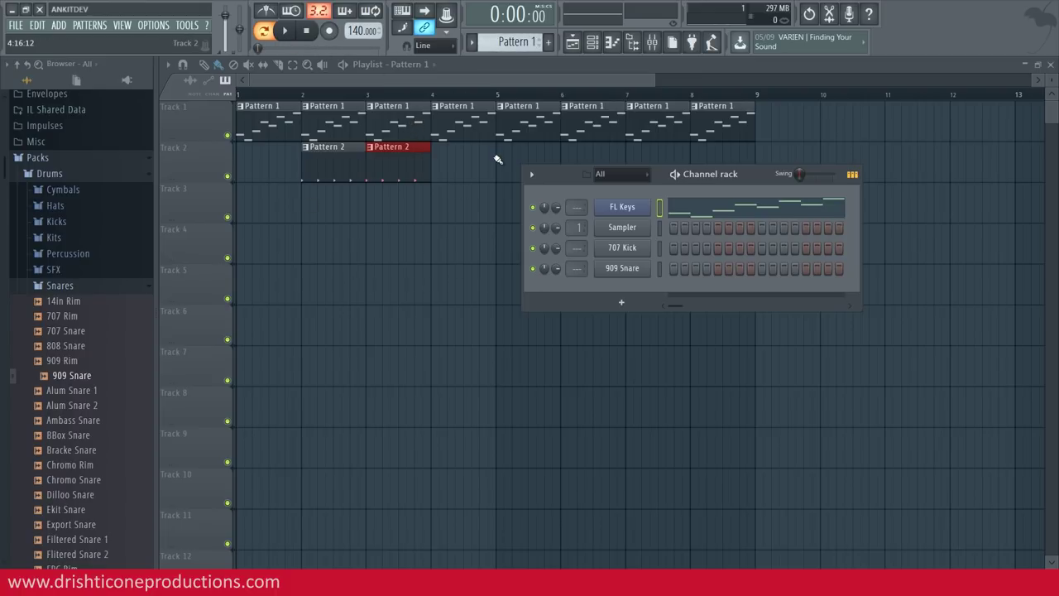
key("space")
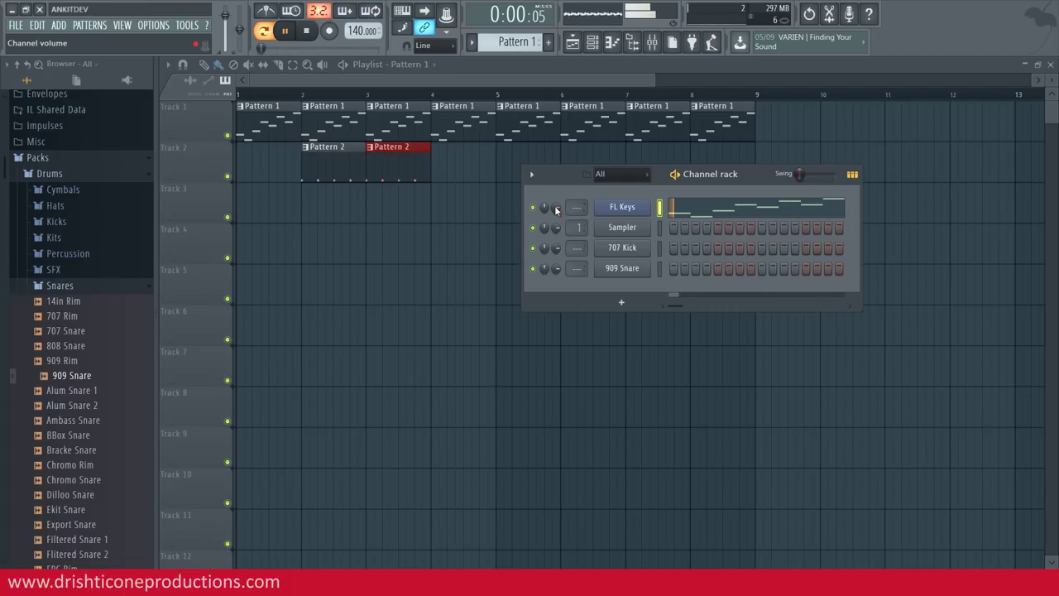
key("space")
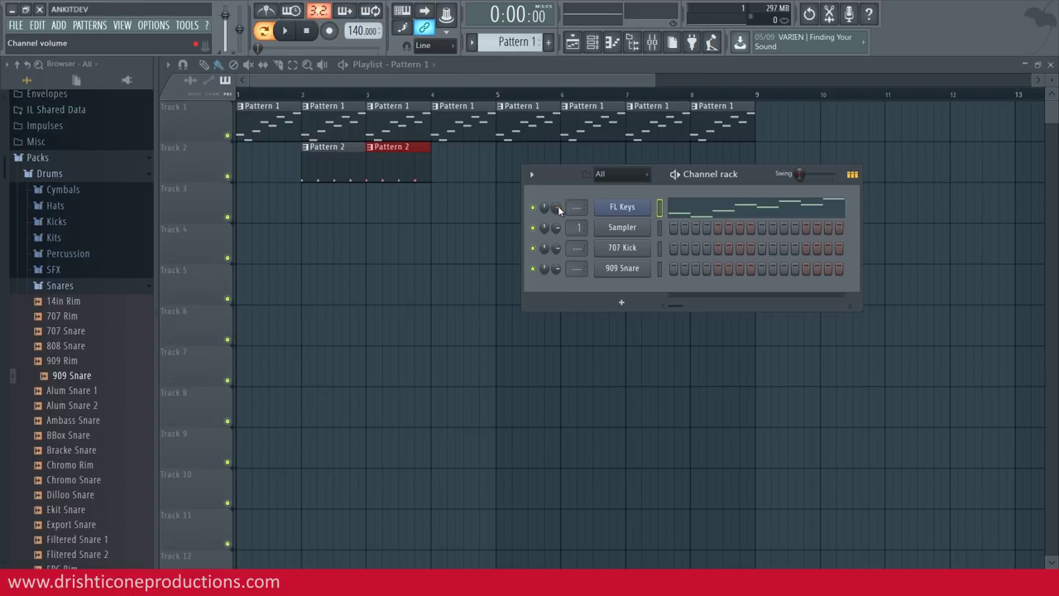
Try different FL Keys channel volumes while Pattern 1 plays, and restore the default level.
scroll(557, 205, "down", 3)
key("space")
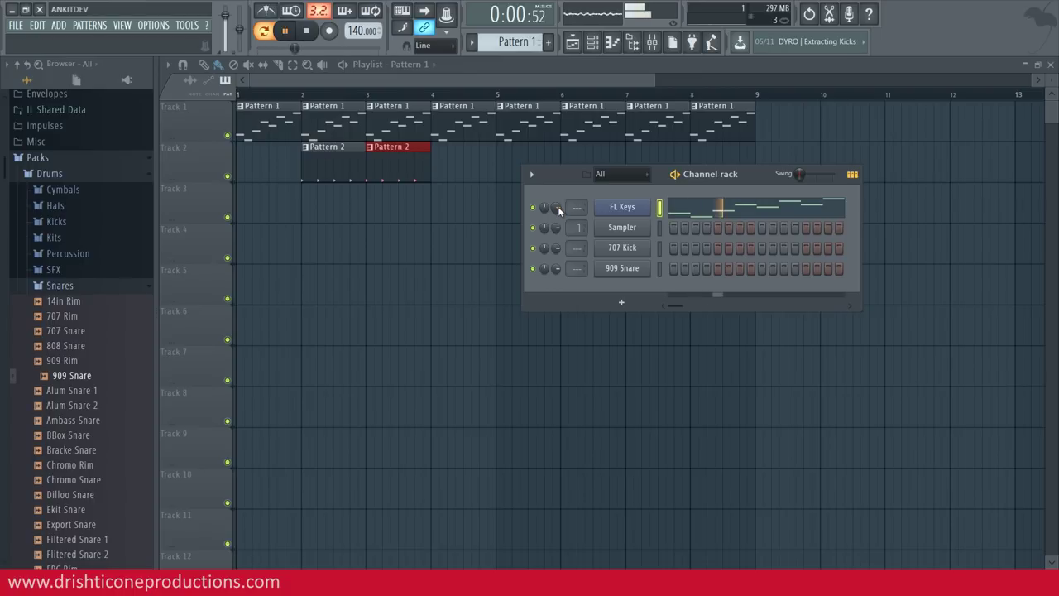
mouse_move(560, 233)
left_mouse_down()
mouse_move(567, 289)
mouse_move(534, 223)
mouse_move(559, 216)
mouse_move(568, 239)
mouse_move(560, 214)
left_mouse_up()
right_click(559, 211)
left_click(580, 215)
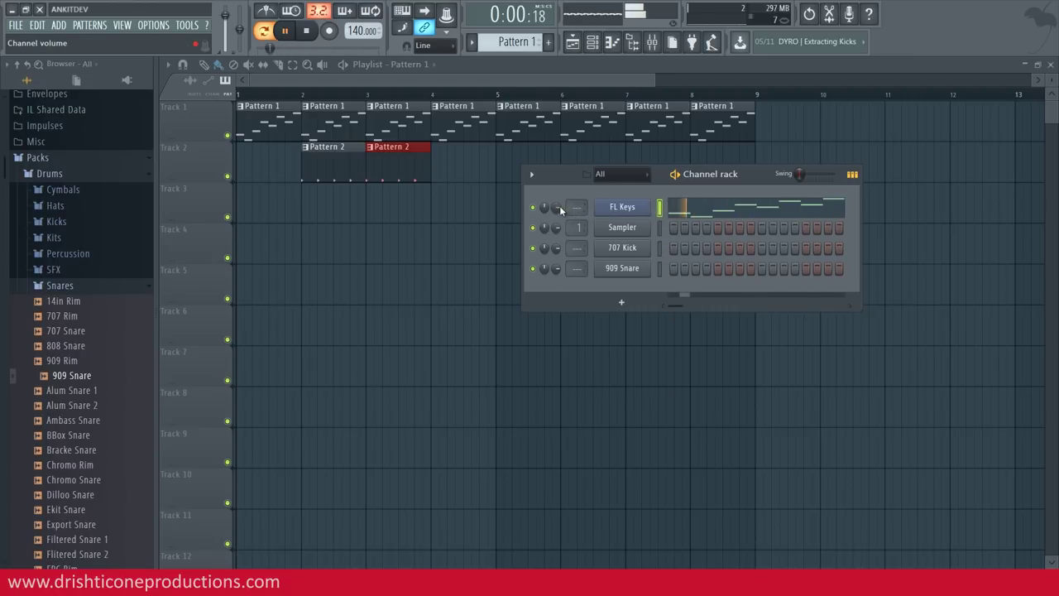
Try a different FL Keys channel panning while Pattern 1 plays, restore the default panning, and stop playback.
key("space")
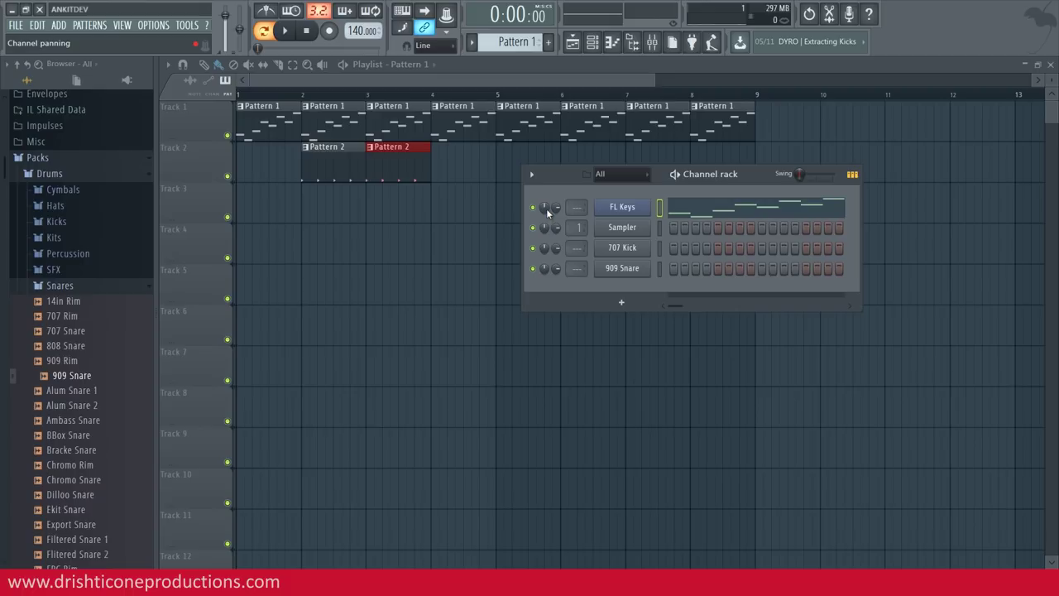
key("space")
left_click_drag(546, 208, 465, 93)
right_click(546, 210)
left_click(565, 219)
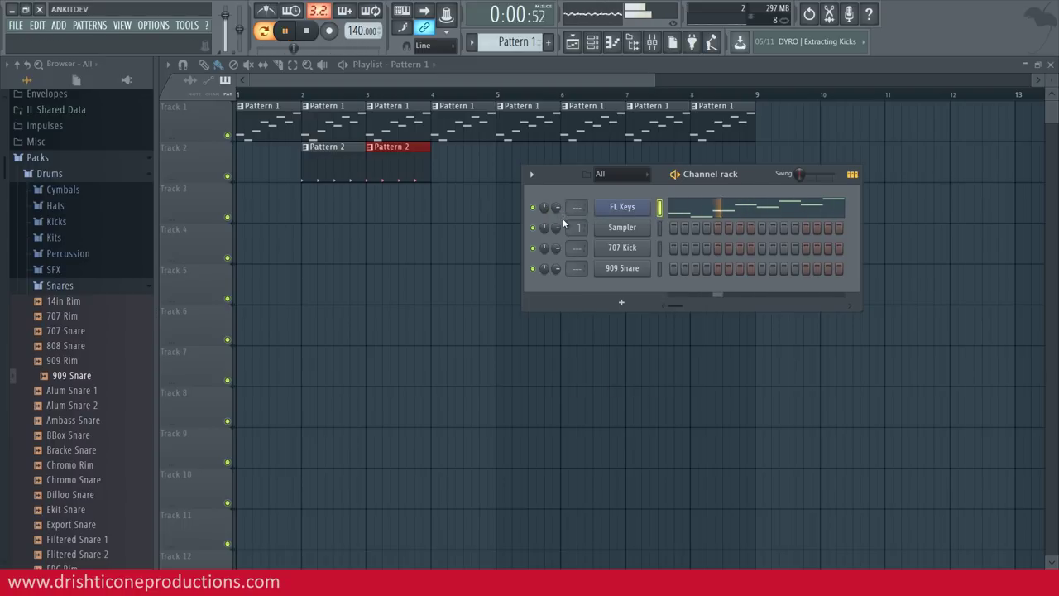
key("space")
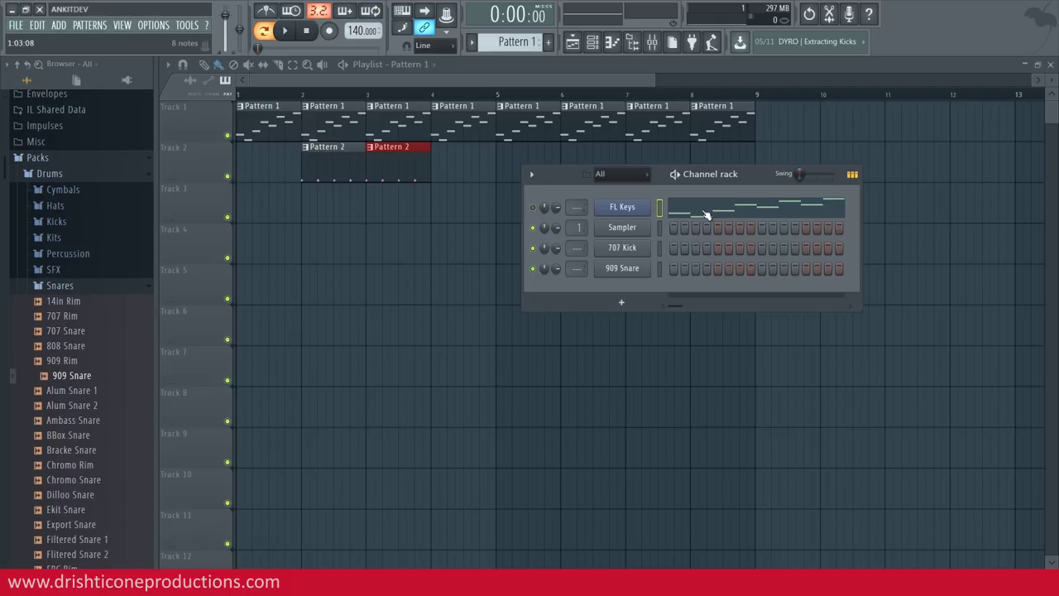
Compare Pattern 1 with FL Keys muted and unmuted, solo the channel to hear it alone, and undo the solo.
key("space")
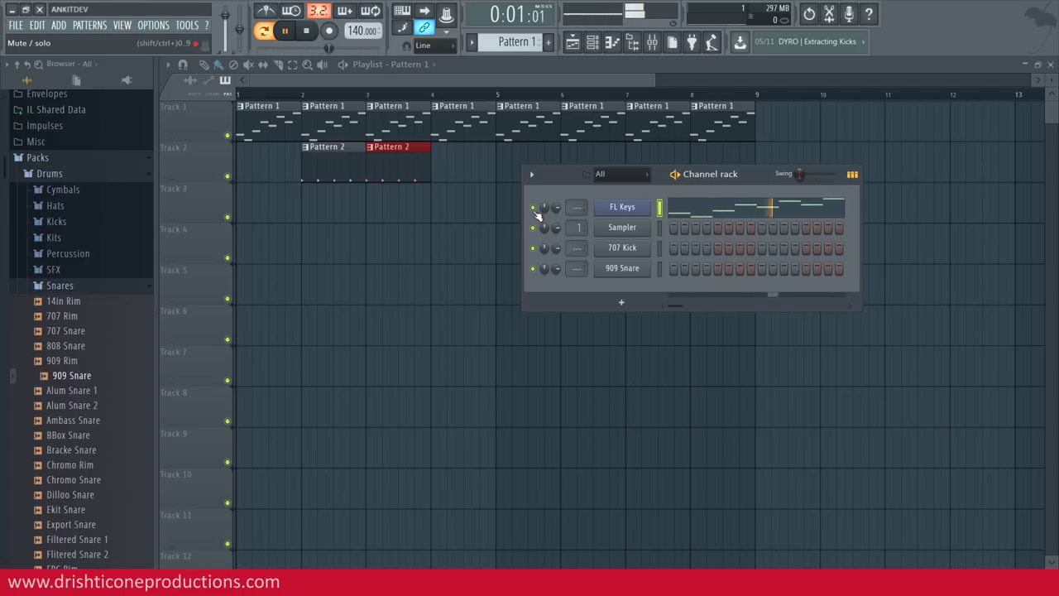
key("space")
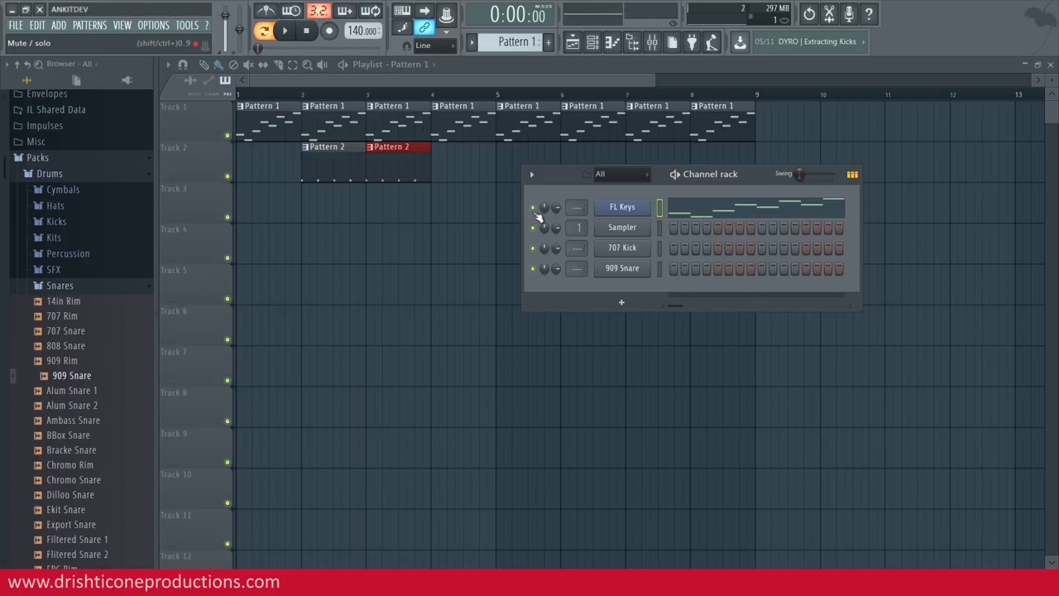
right_click(534, 213)
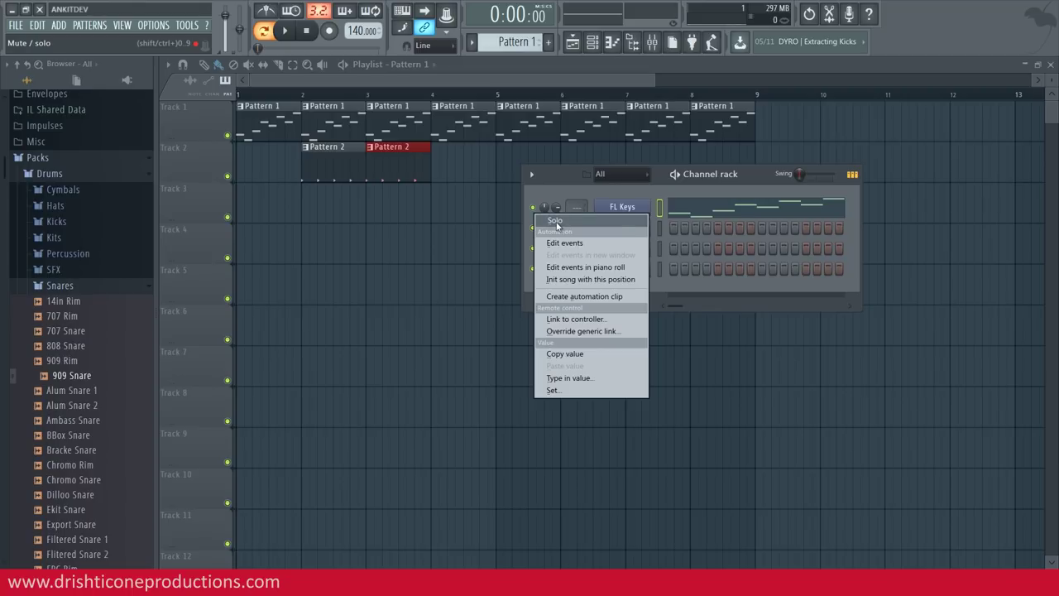
left_click(556, 222)
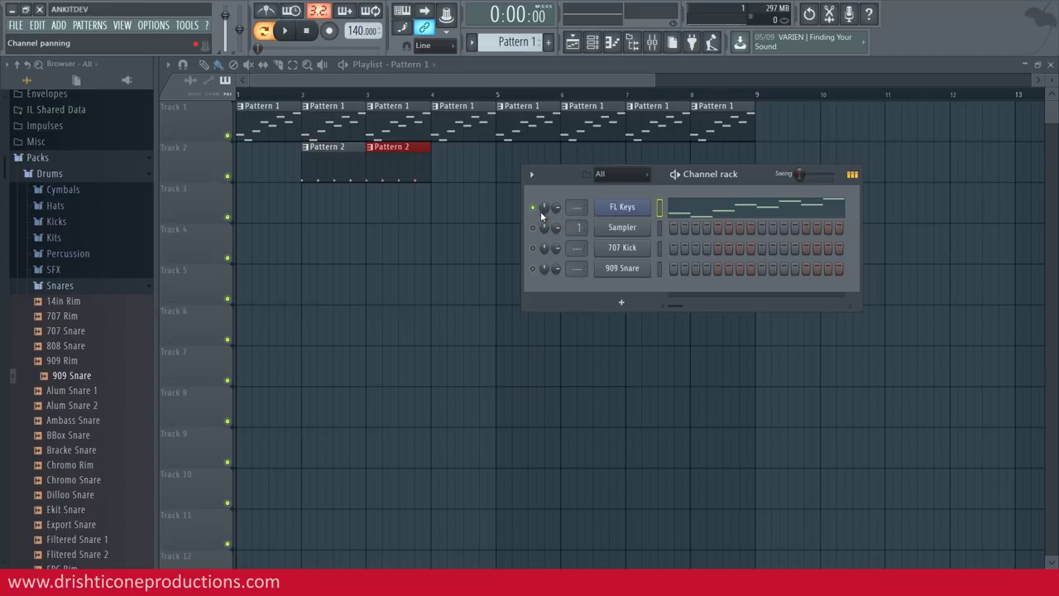
key("space")
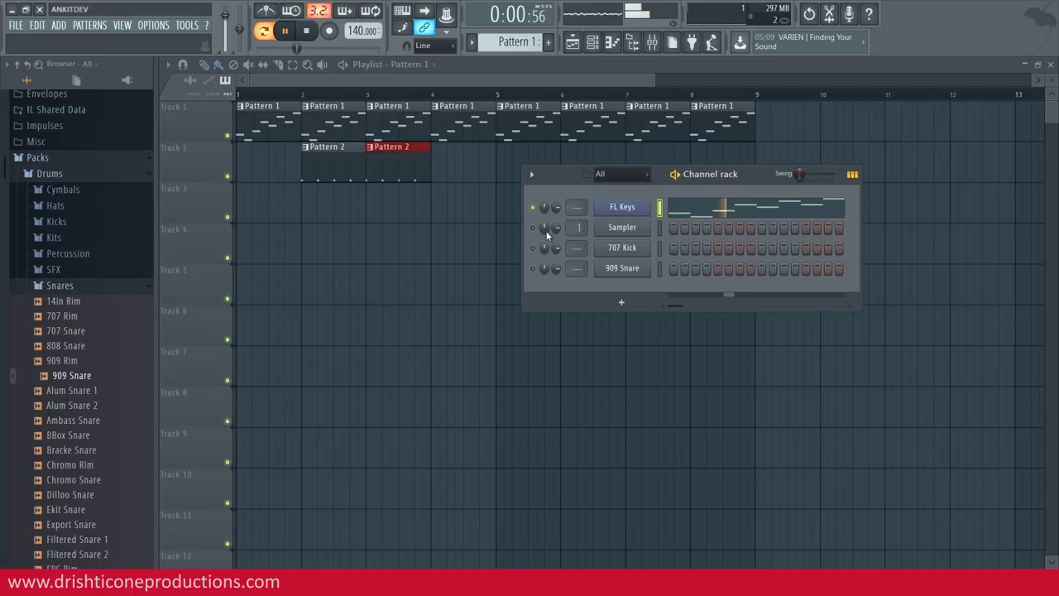
key("space")
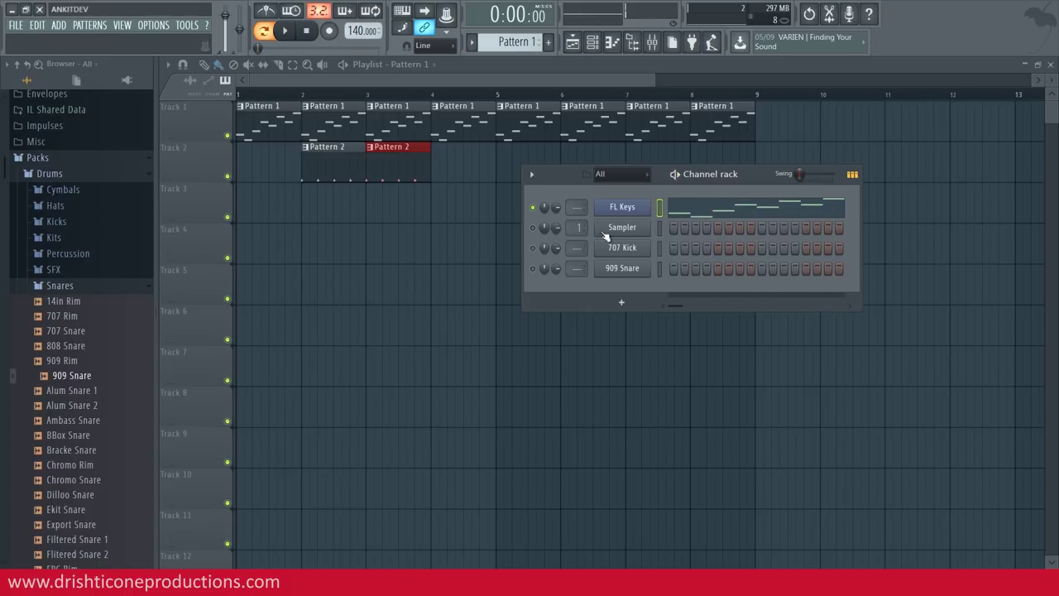
right_click(534, 212)
left_click(546, 217)
Switch to Pattern 2, play it in the channel rack's piano roll overview, and compare that overview with the step sequencer.
mouse_move(862, 234)
left_mouse_down()
mouse_move(994, 228)
mouse_move(963, 242)
mouse_move(745, 255)
mouse_move(986, 236)
mouse_move(847, 246)
left_mouse_up()
scroll(518, 40, "down", 1)
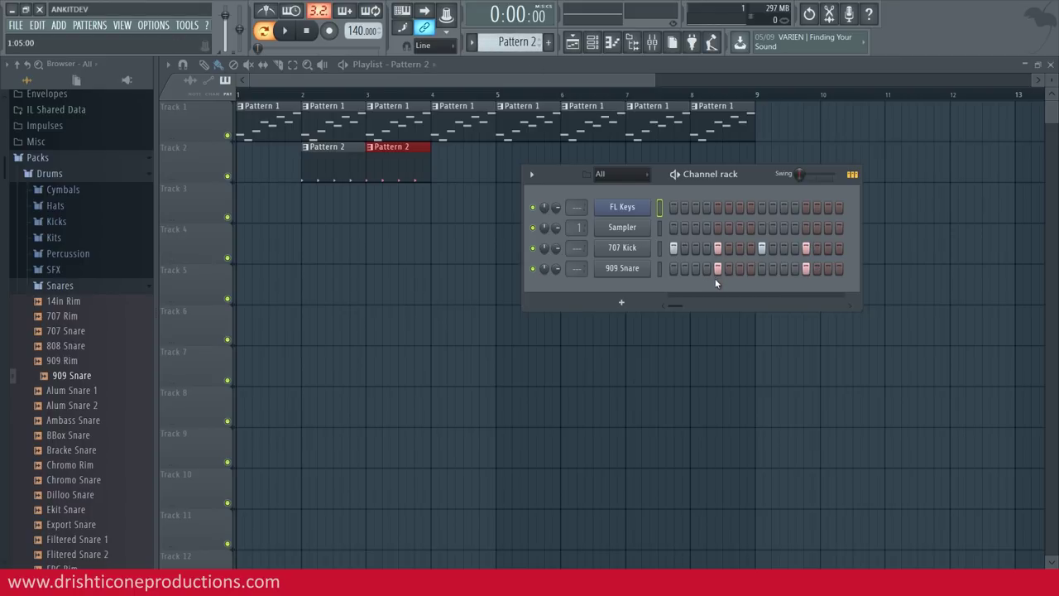
scroll(509, 48, "up", 1)
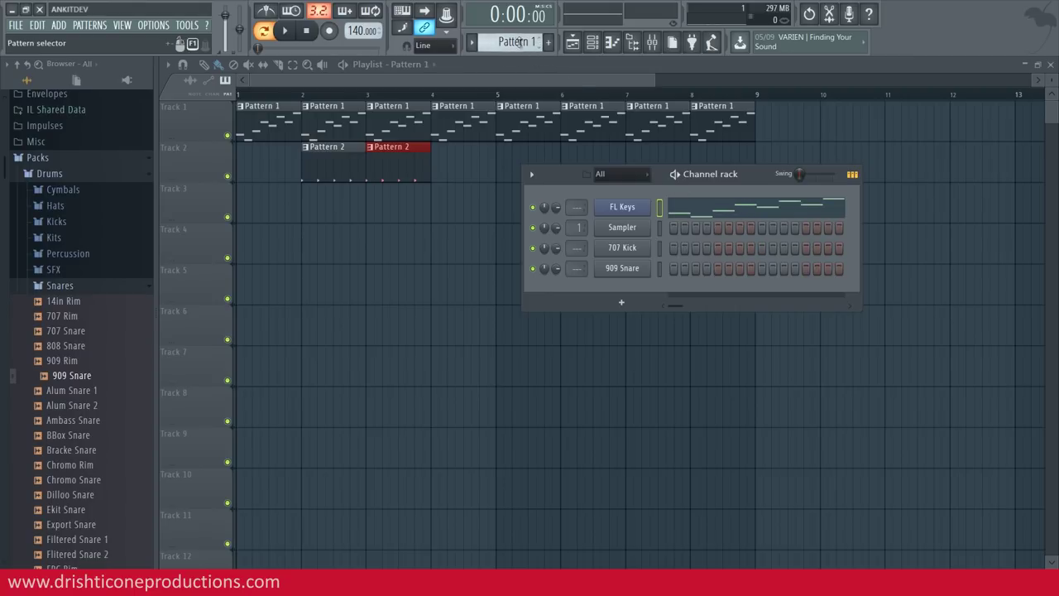
scroll(513, 41, "down", 1)
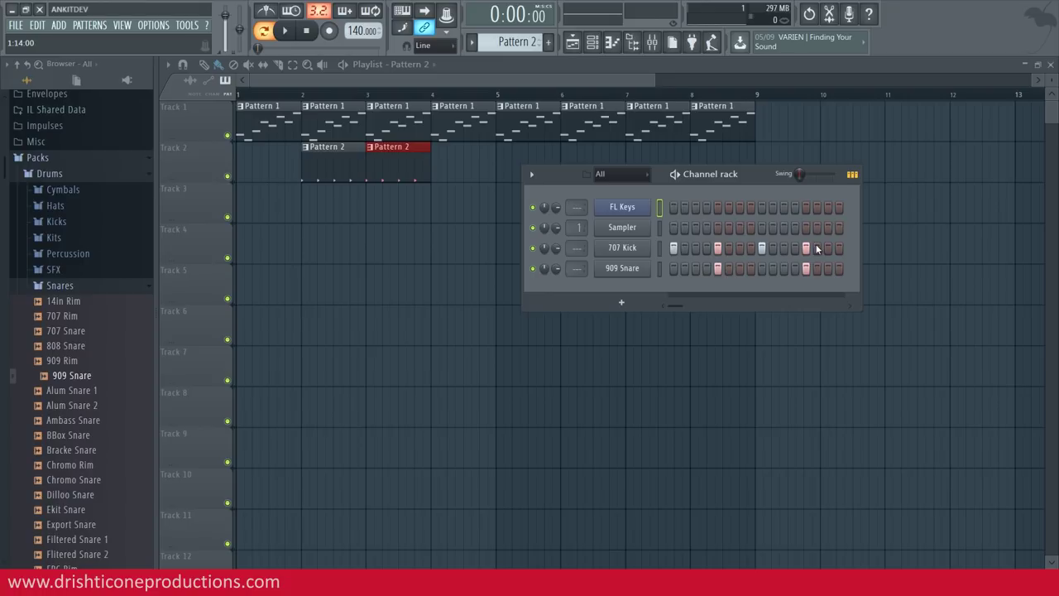
left_click(852, 175)
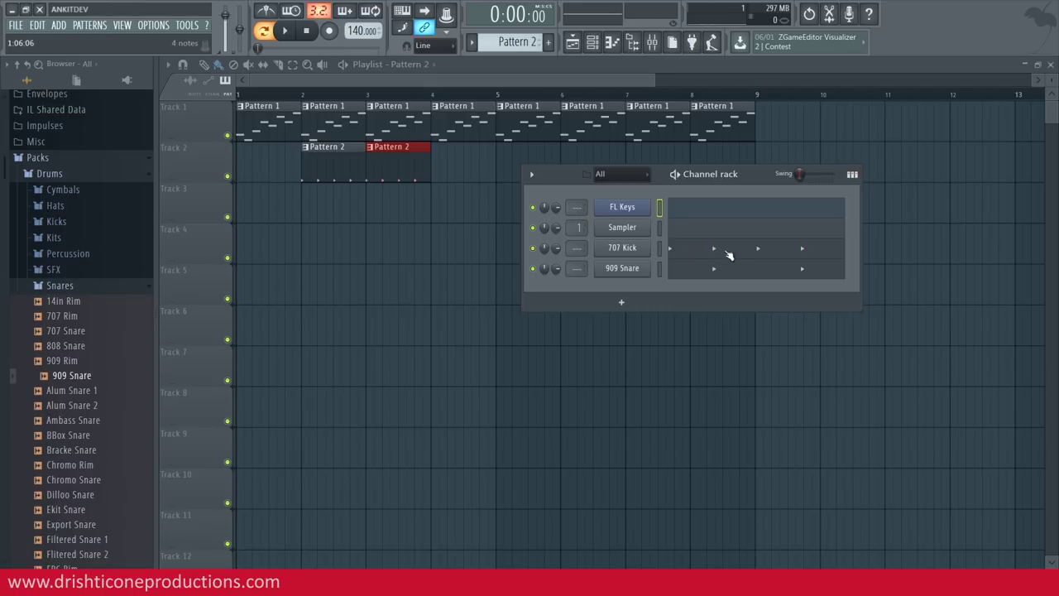
key("space")
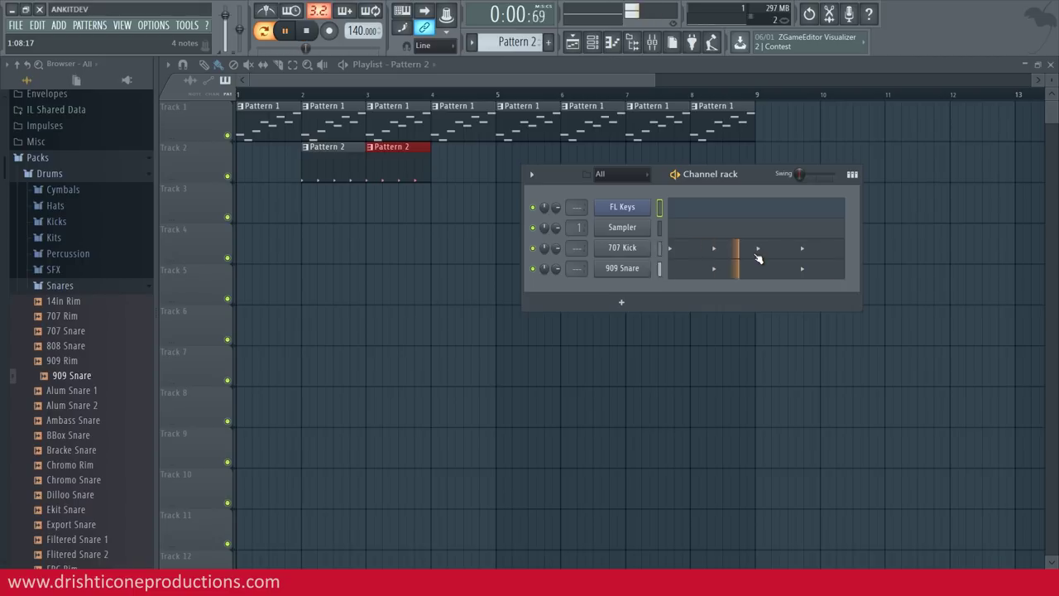
key("space")
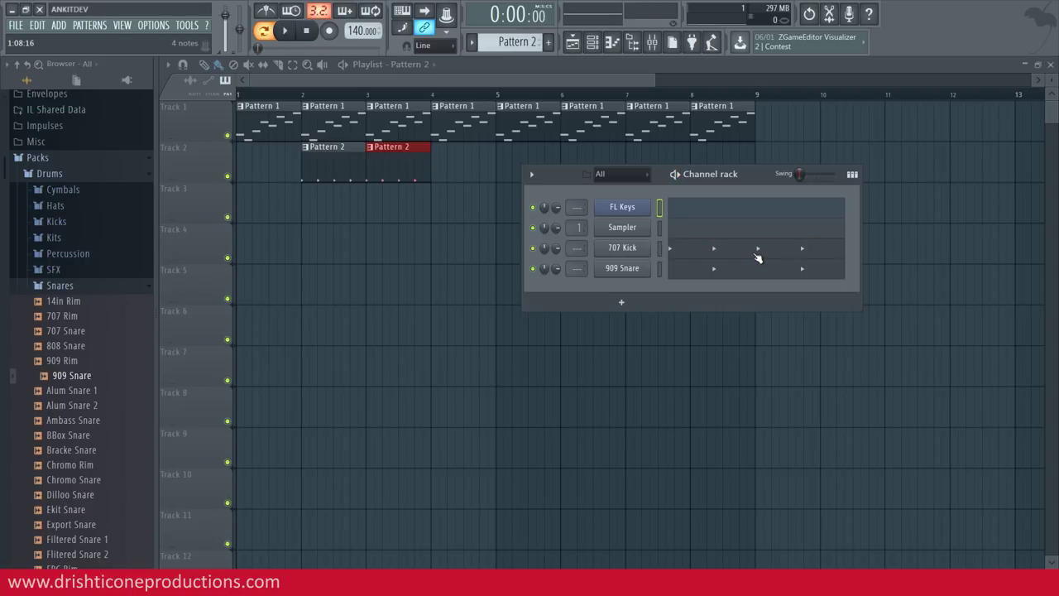
left_click(852, 175)
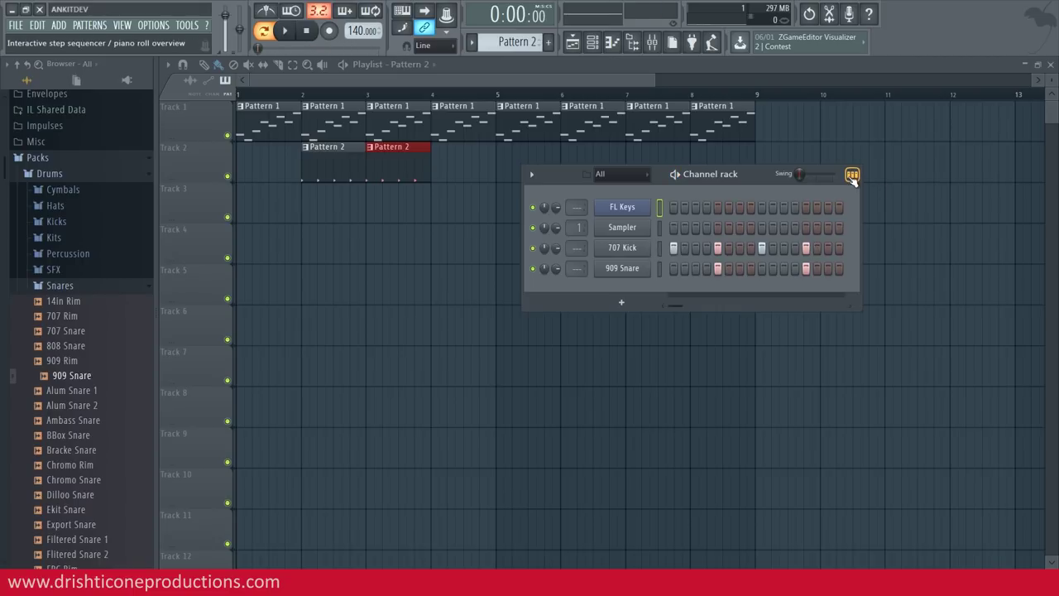
left_click(852, 175)
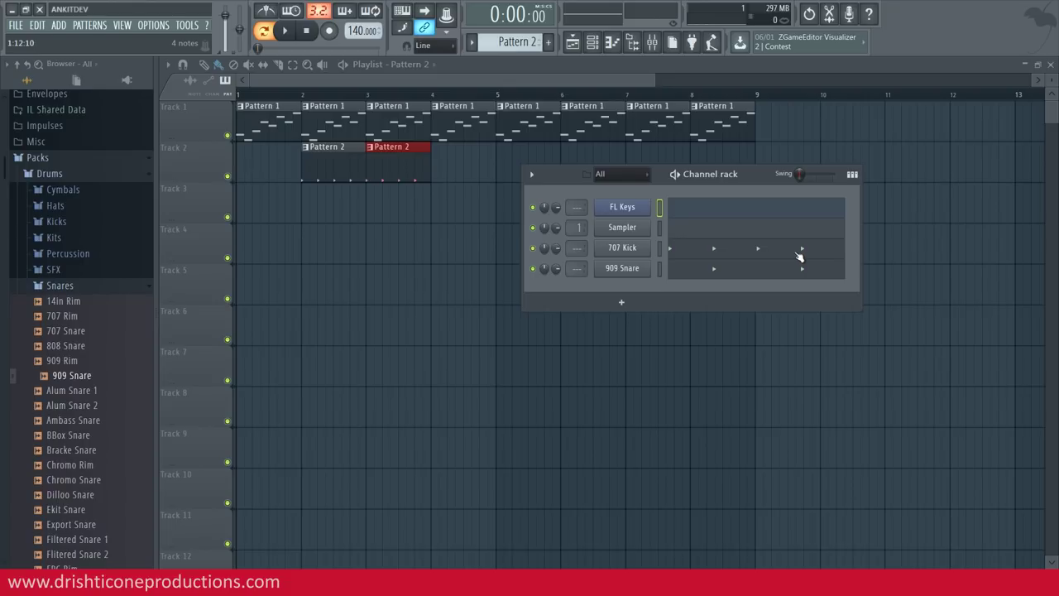
Open the 707 Kick's piano roll from the overview, delete the stray G6 note, and examine the kick notes.
double_click(798, 256)
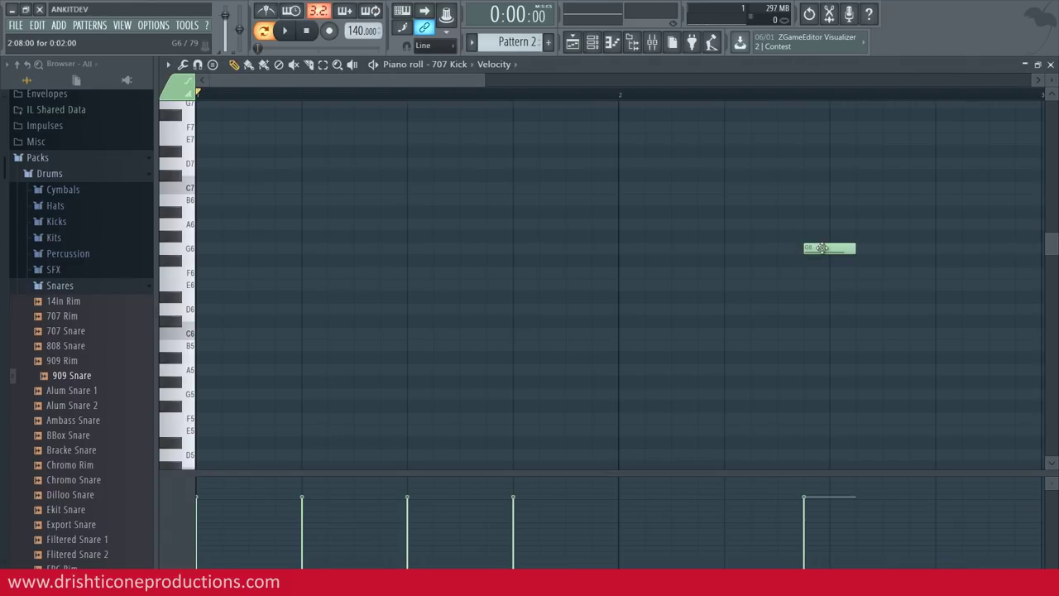
right_click(821, 251)
scroll(553, 94, "down", 3)
scroll(483, 293, "down", 2)
scroll(483, 293, "down", 1)
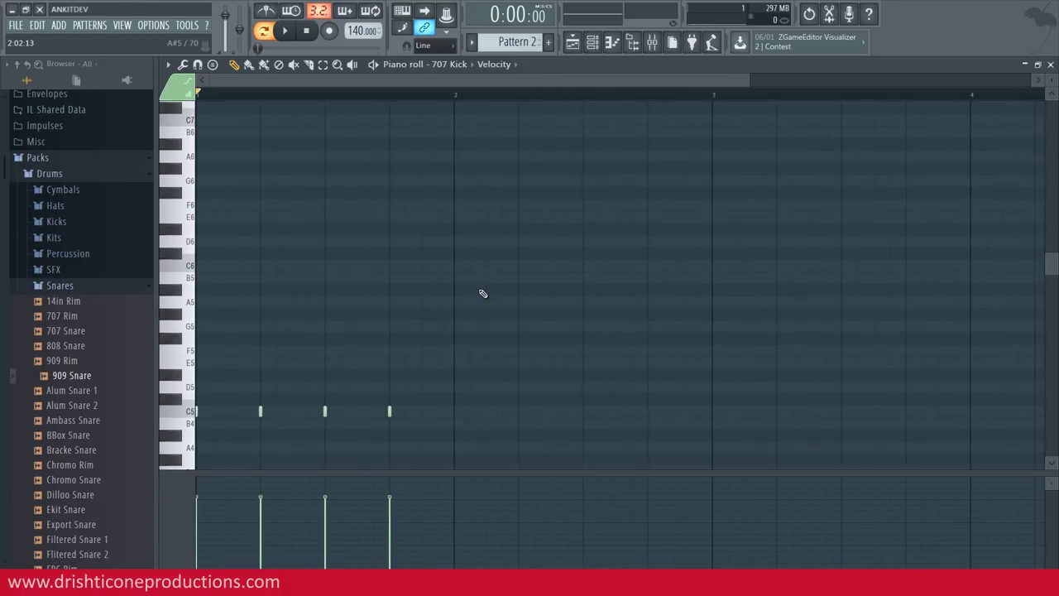
scroll(483, 293, "down", 3)
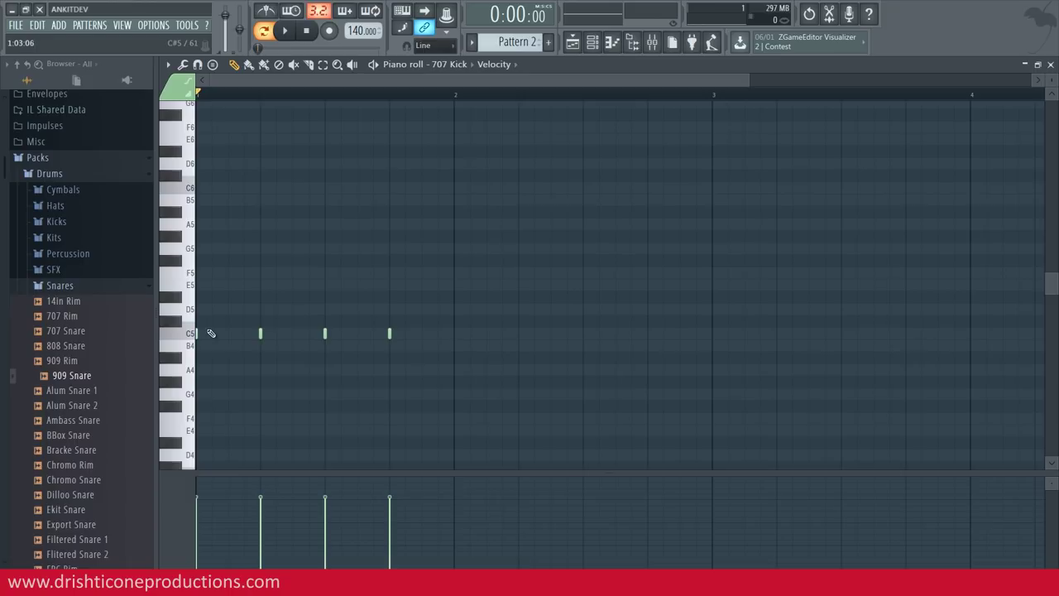
Open the 909 Snare's piano roll from the channel rack and play the pattern.
left_click(593, 41)
left_click(712, 273)
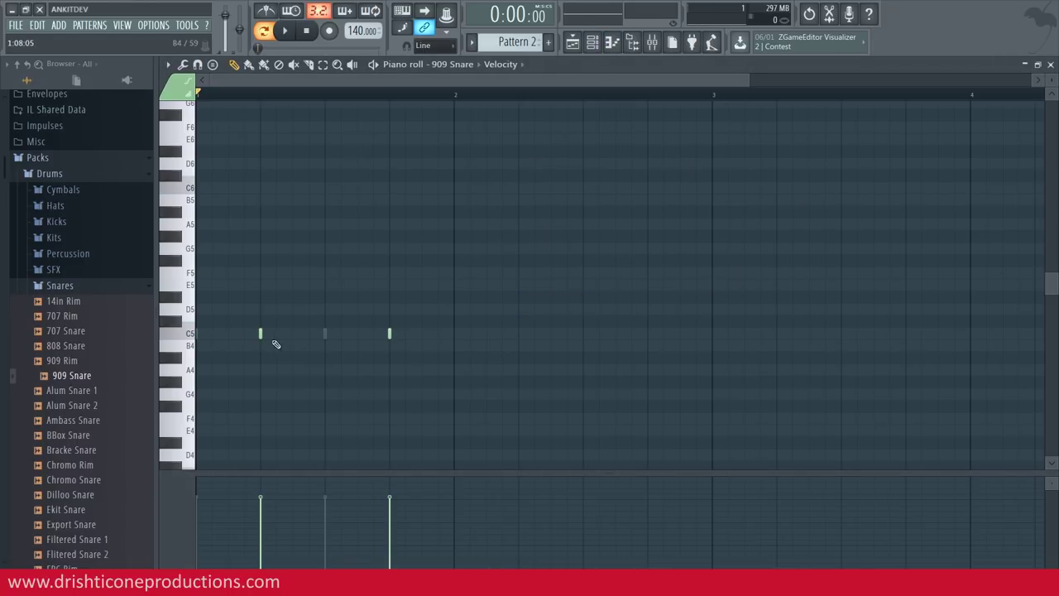
key("space")
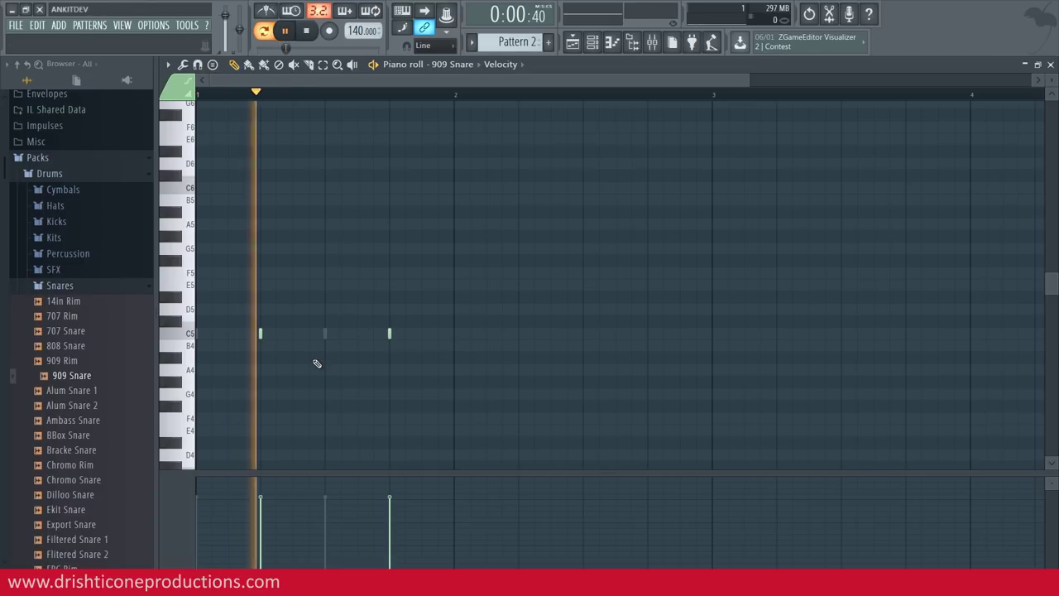
key("space")
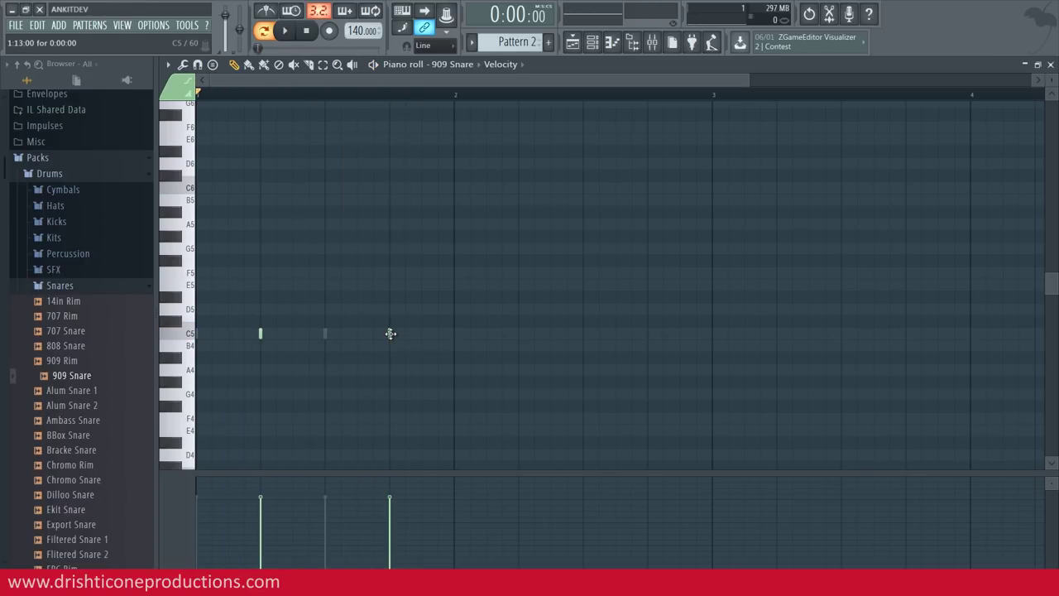
Try the second 909 Snare note at F6, play the pattern, and move the note back to C5.
left_click(390, 333)
left_click_drag(391, 333, 393, 125)
key("space")
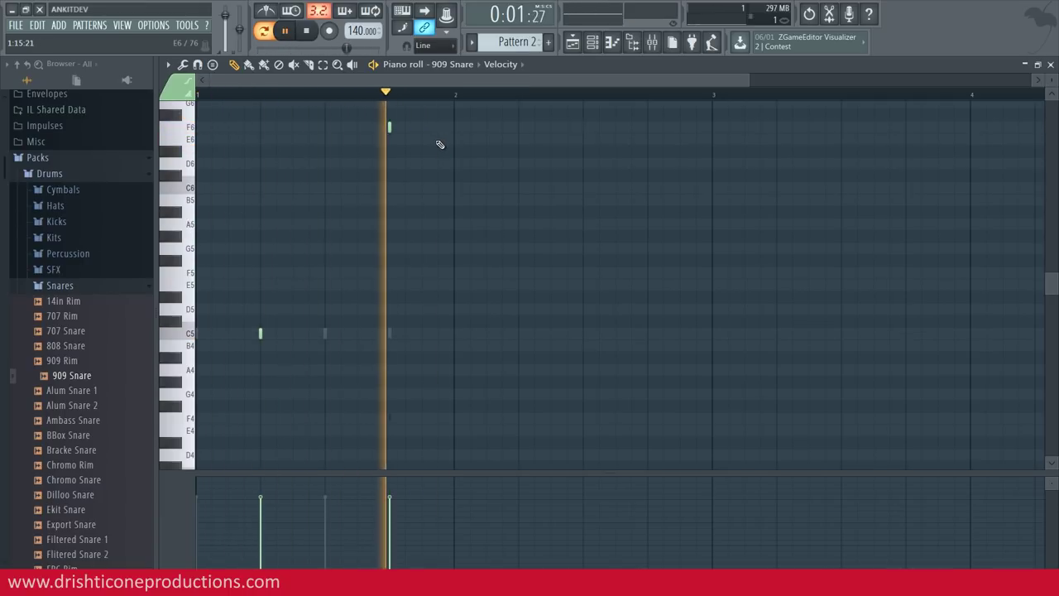
key("space")
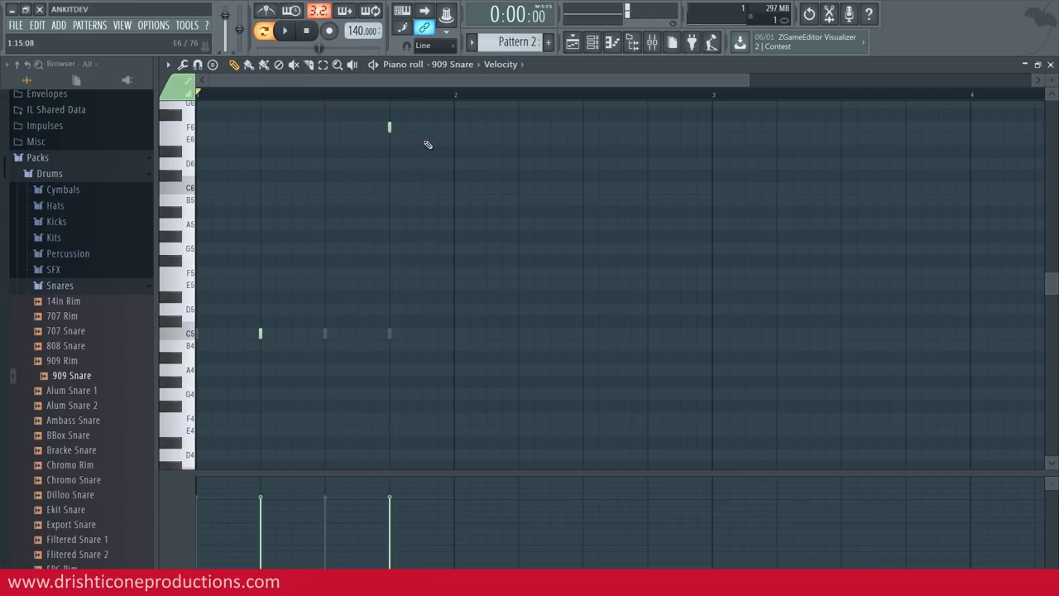
left_click_drag(389, 127, 390, 333)
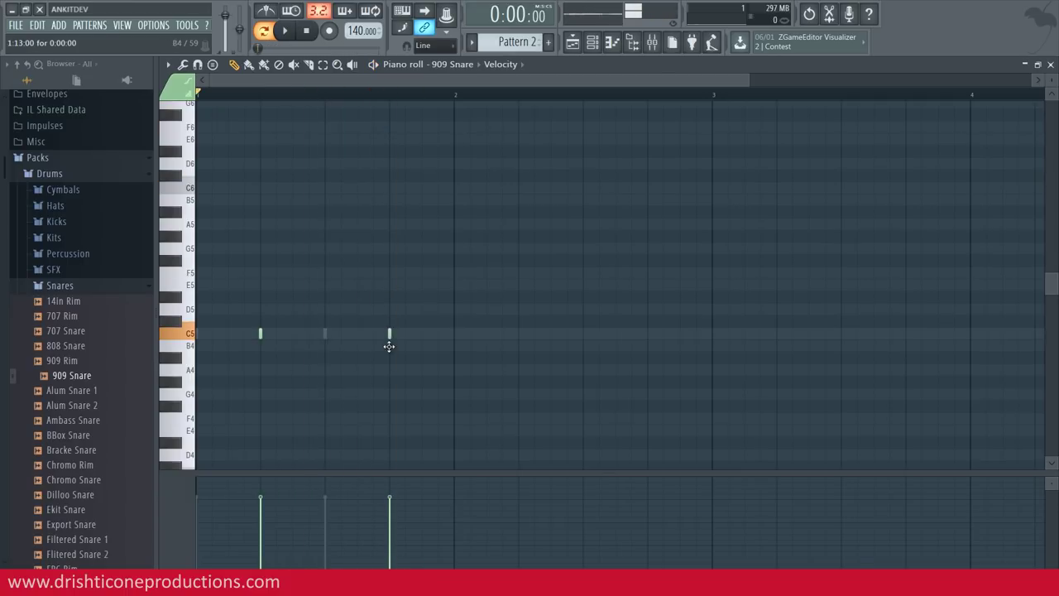
Return to the playlist with the channel rack shown, and examine the rack's channel options and its list of addable plugins.
left_click(579, 45)
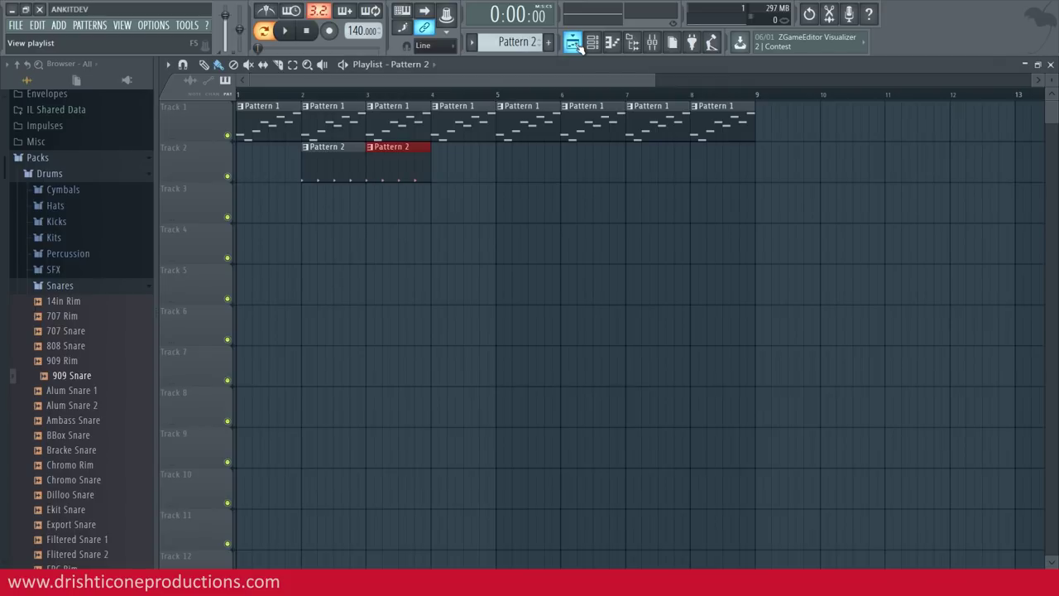
left_click(592, 43)
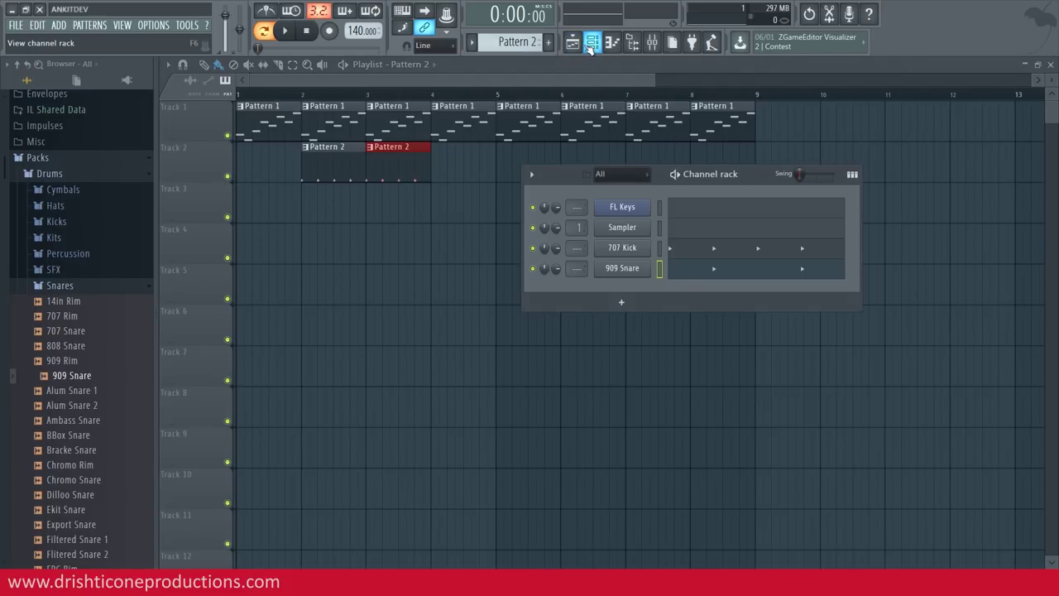
left_click(532, 176)
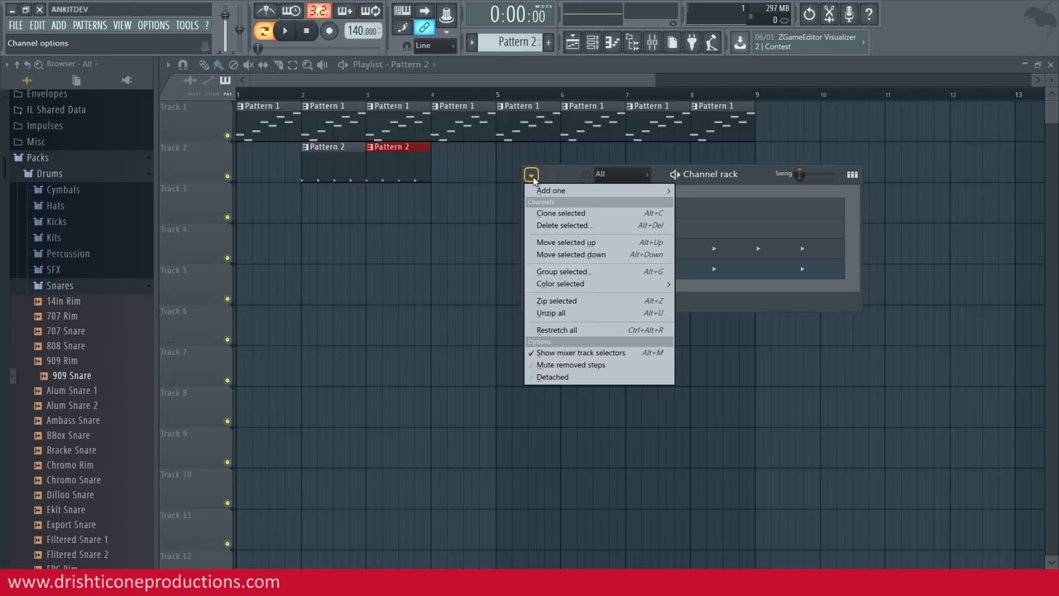
mouse_move(551, 195)
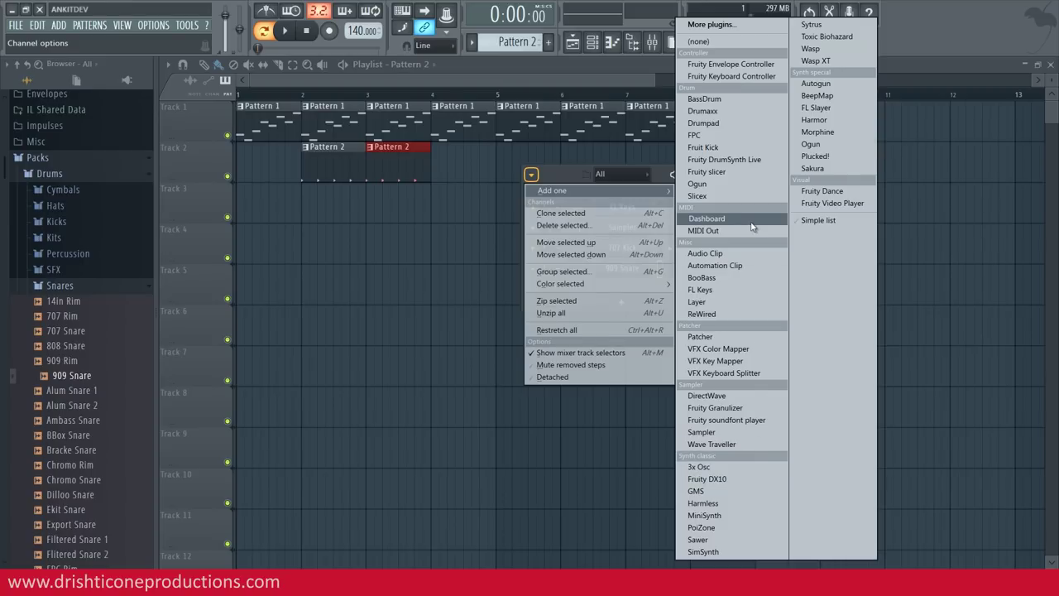
left_click(567, 179)
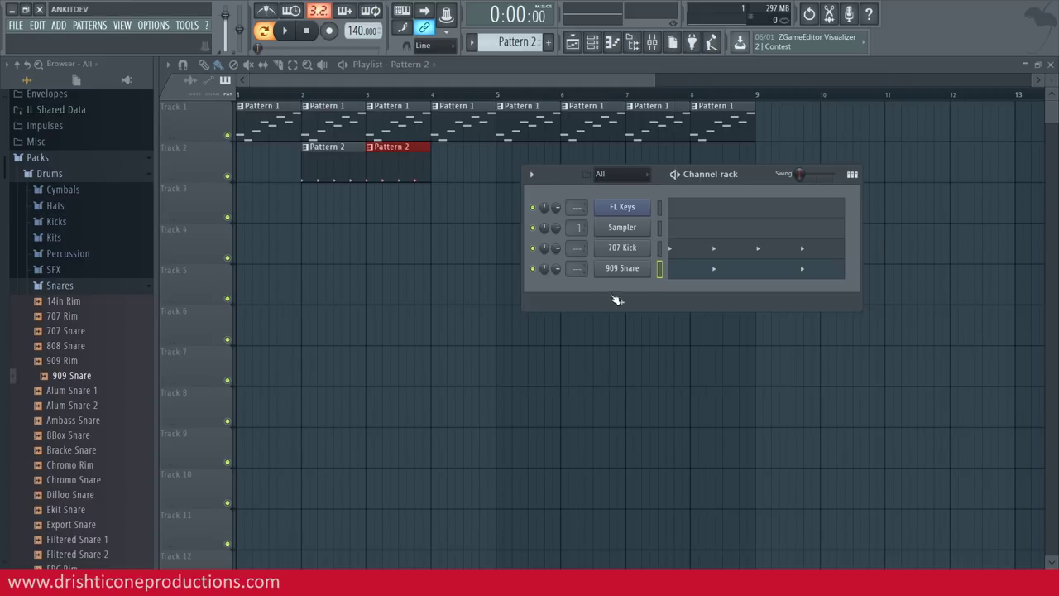
left_click(531, 173)
mouse_move(636, 189)
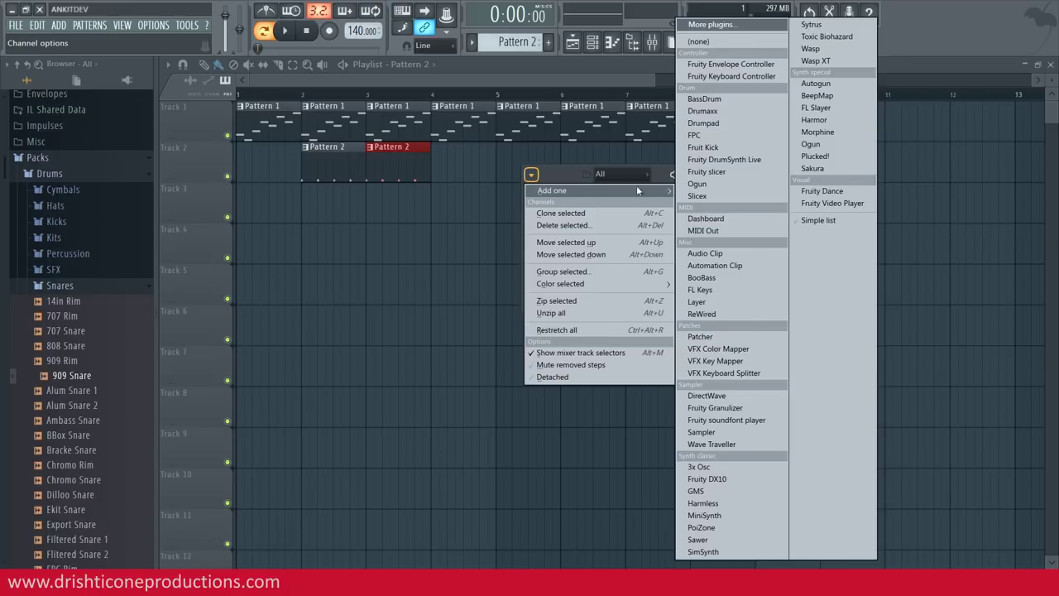
left_click(564, 175)
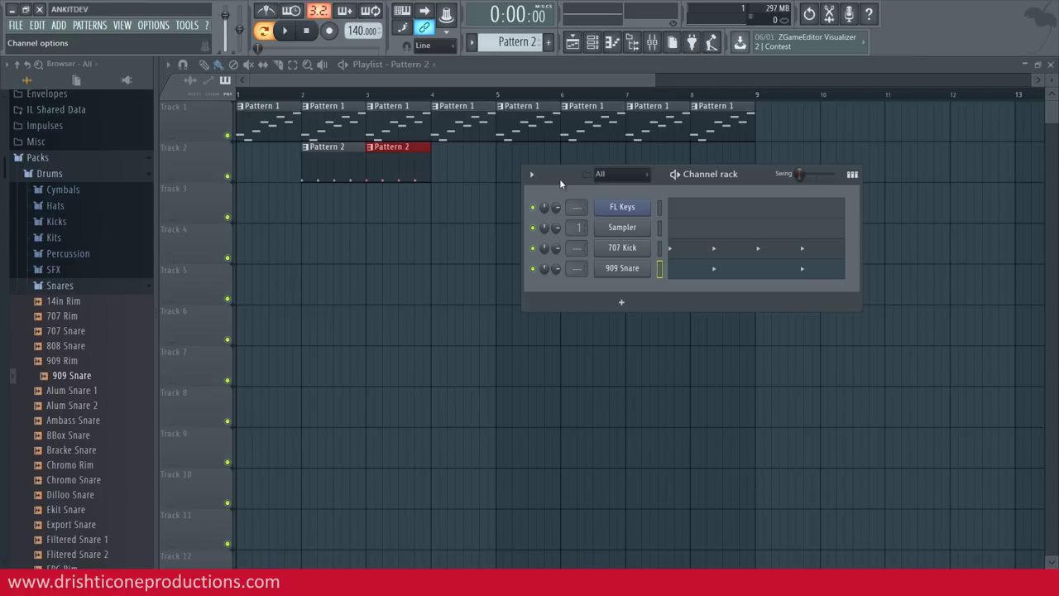
Switch to the empty Pattern 9 and add a BooBass channel to the channel rack.
left_click_drag(523, 43, 523, 25)
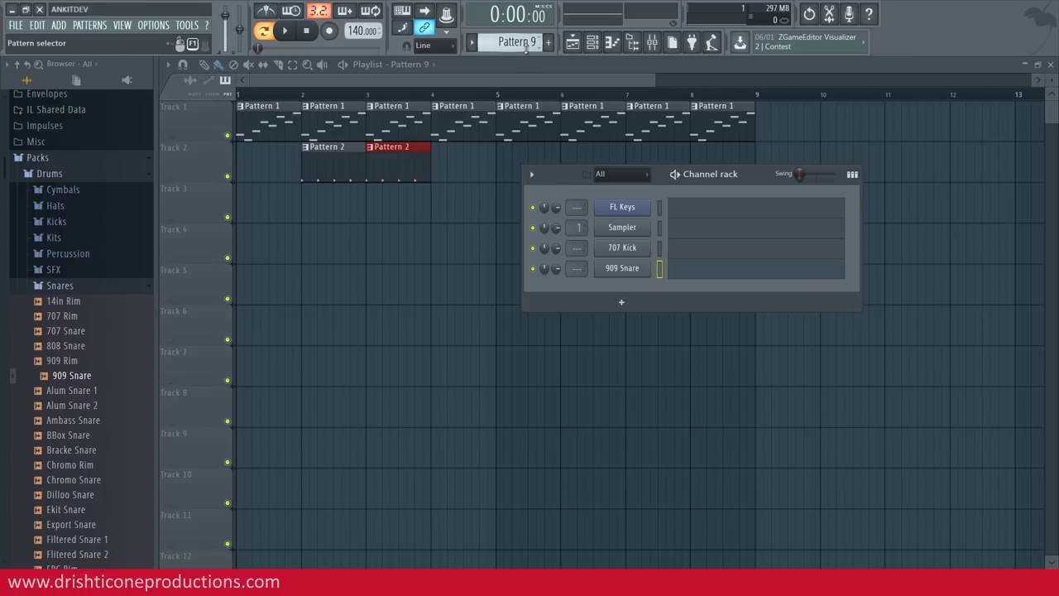
left_click(622, 302)
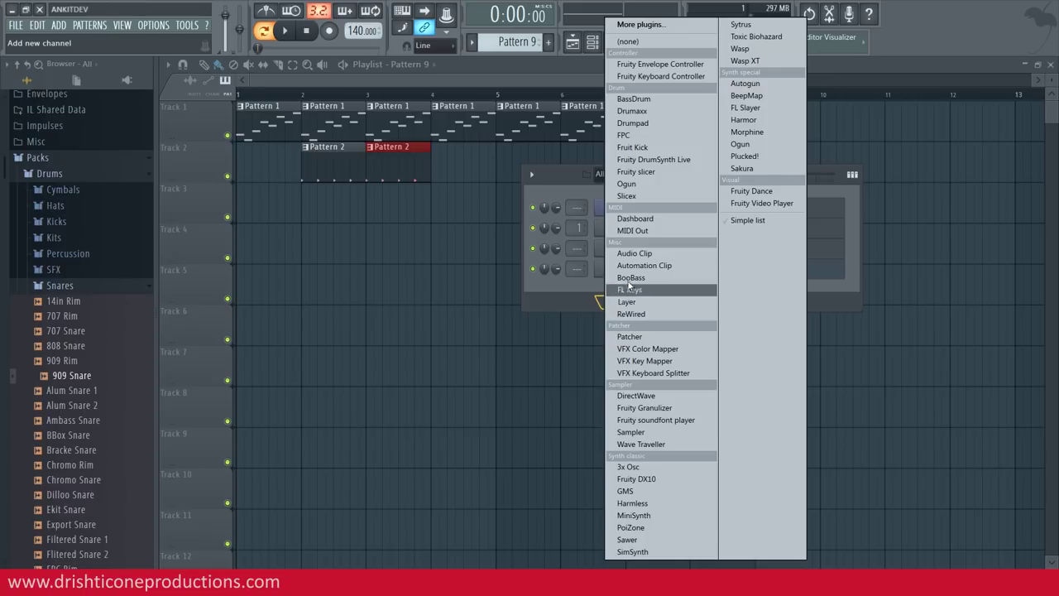
left_click(631, 281)
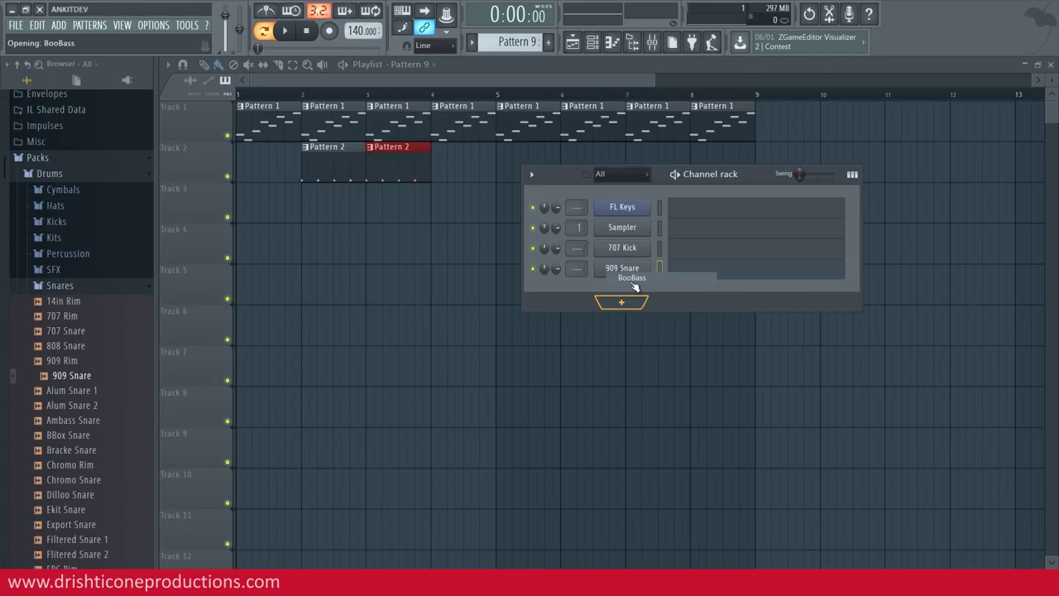
Open BooBass's piano roll and draw an eleven-note short-note melody between G5 and F6 across the first two bars.
right_click(634, 290)
left_click(666, 286)
left_click(212, 212)
left_click(244, 188)
left_click(276, 224)
left_click(308, 188)
left_click(357, 150)
left_click(406, 235)
left_click(453, 175)
left_click(533, 127)
left_click(566, 212)
left_click(551, 248)
left_click(615, 200)
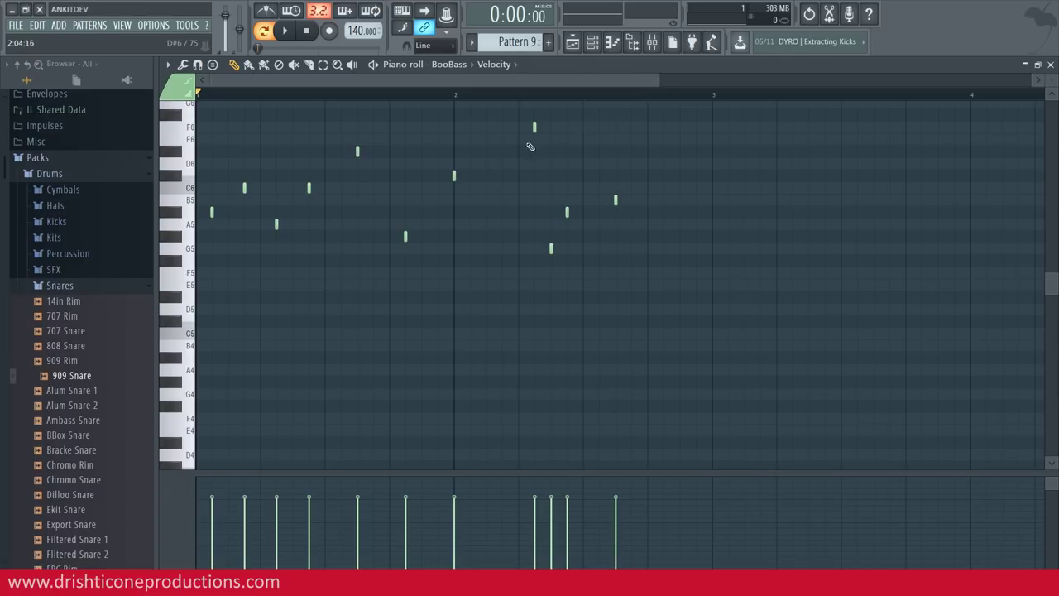
Return to the playlist and place a Pattern 9 clip on Track 3 starting at bar 4.
left_click(592, 42)
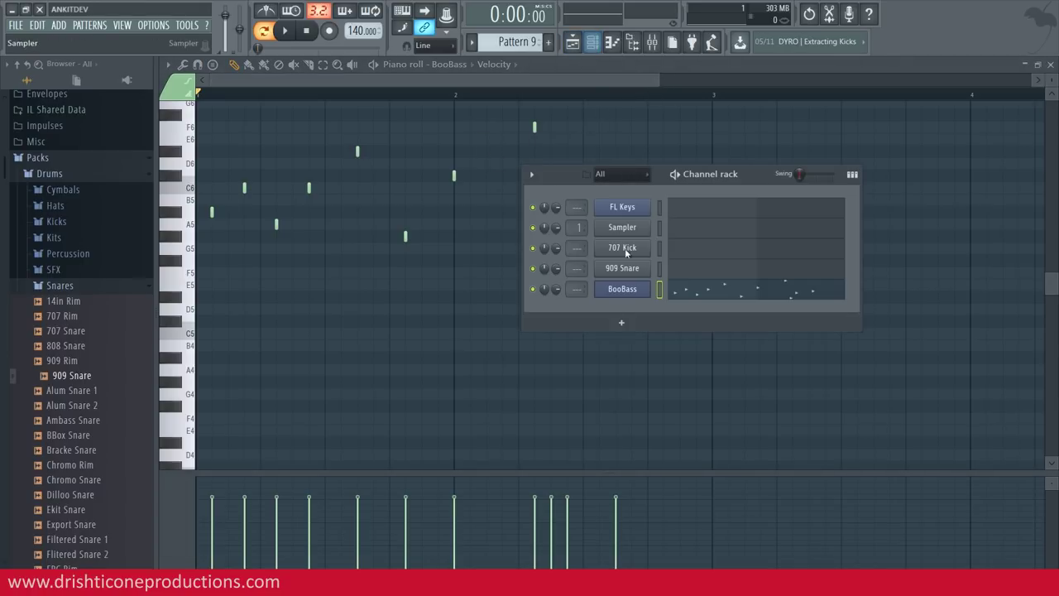
left_click(571, 42)
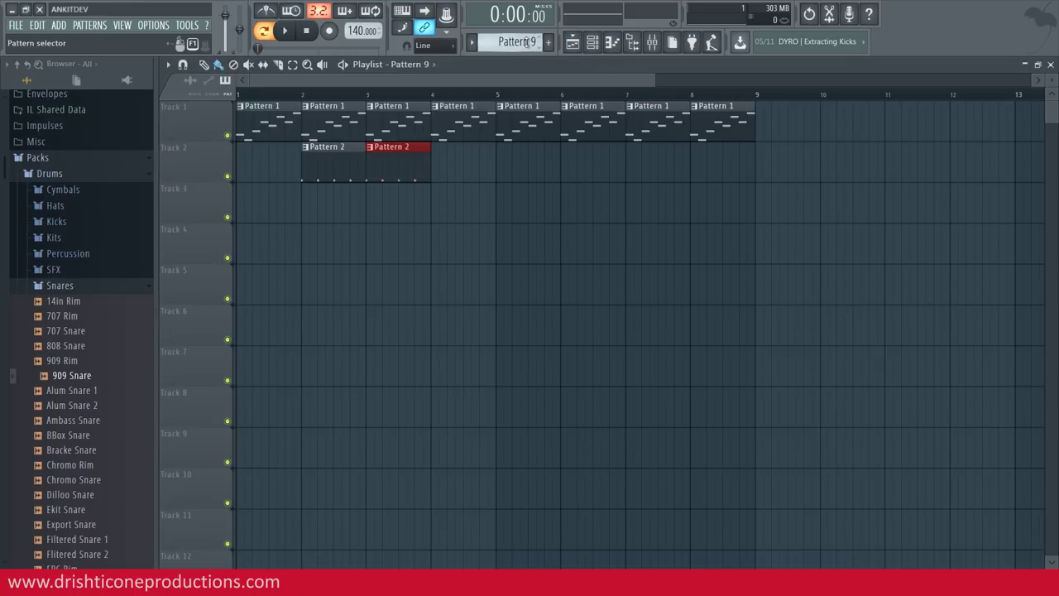
left_click(440, 212)
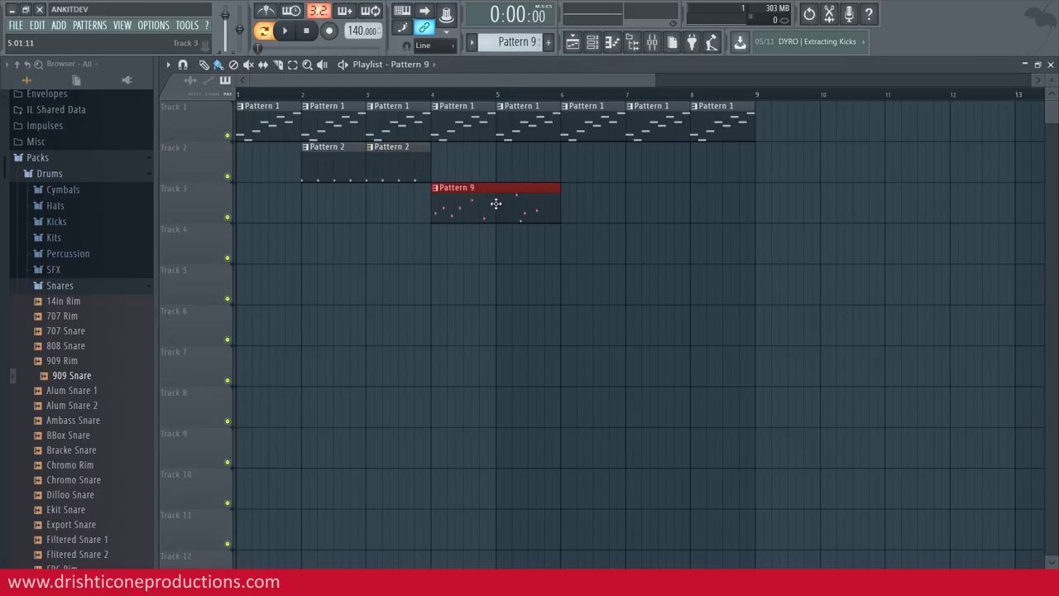
Play the arrangement in song mode, mute Track 1 during playback to hear the BooBass clip, and stop.
left_click(263, 32)
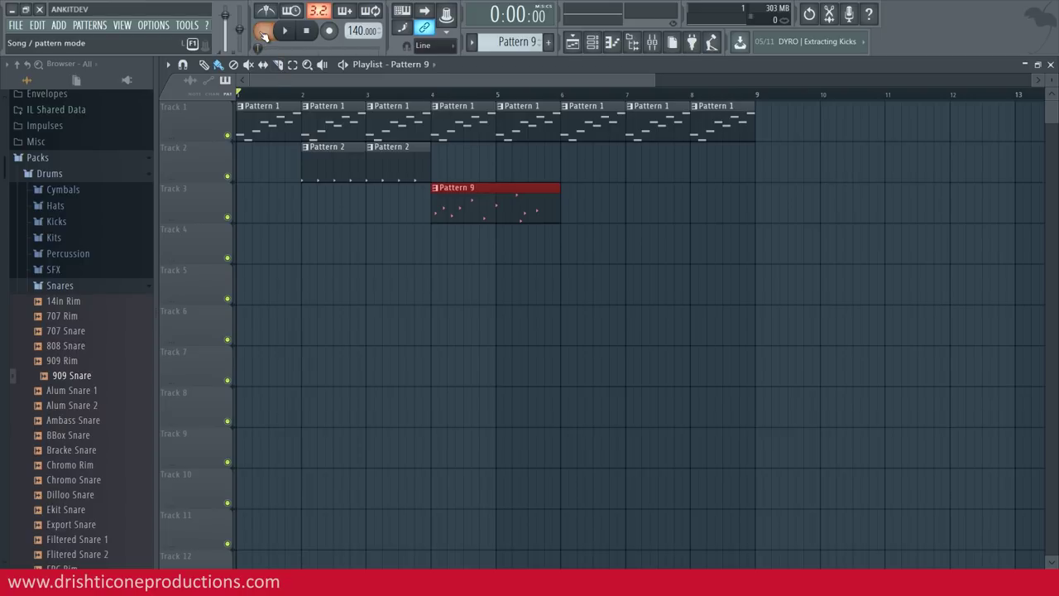
key("space")
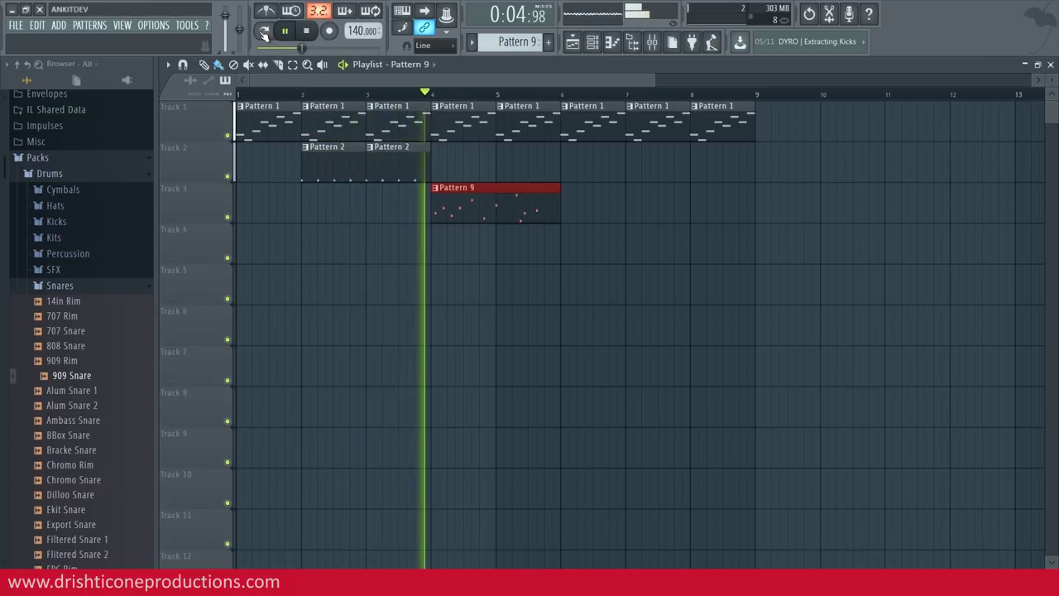
left_click(228, 135)
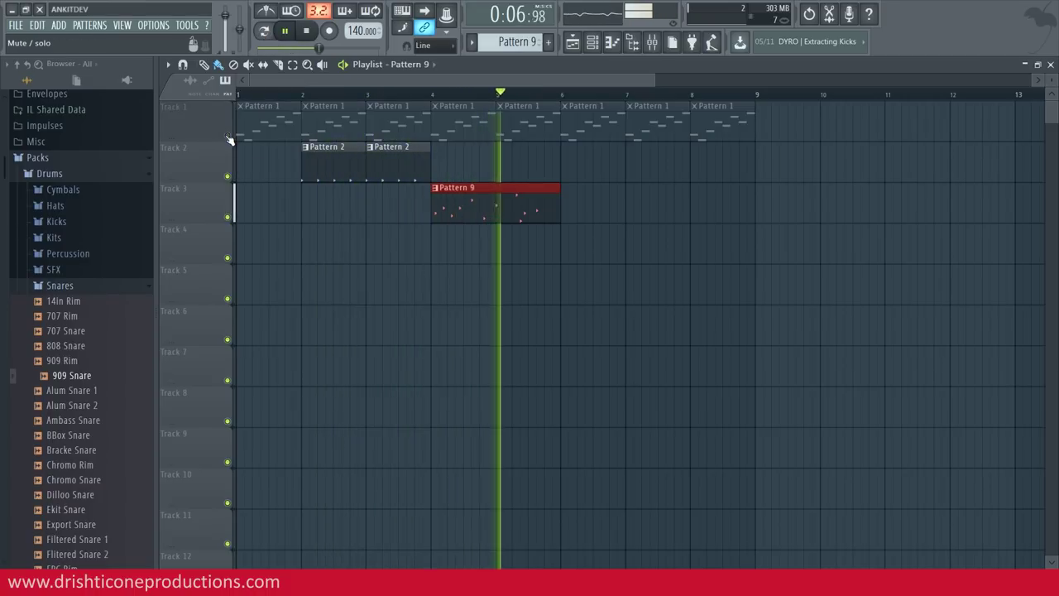
key("space")
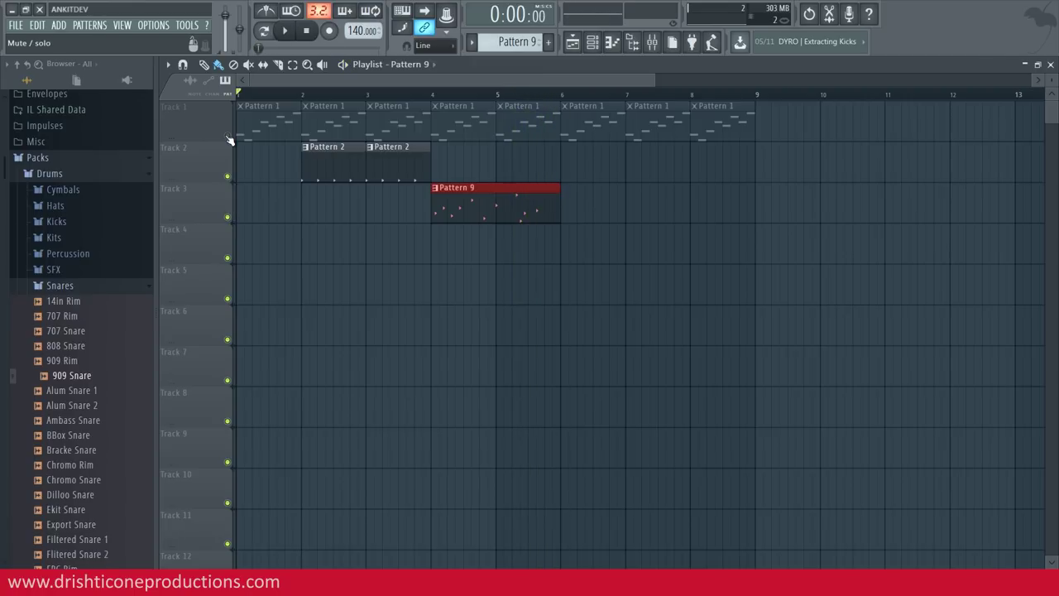
left_click(594, 45)
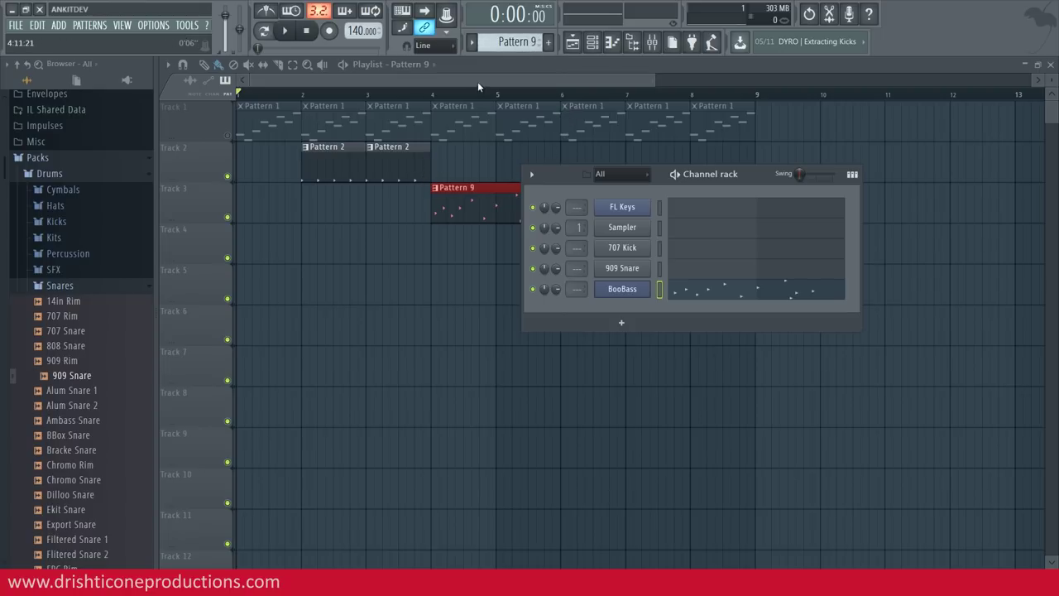
key("F6")
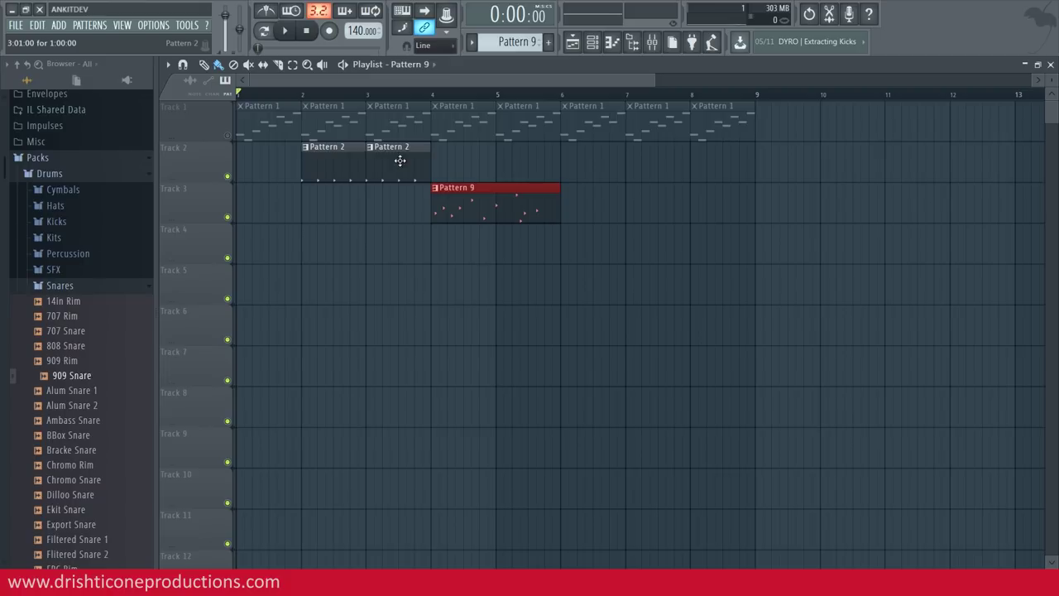